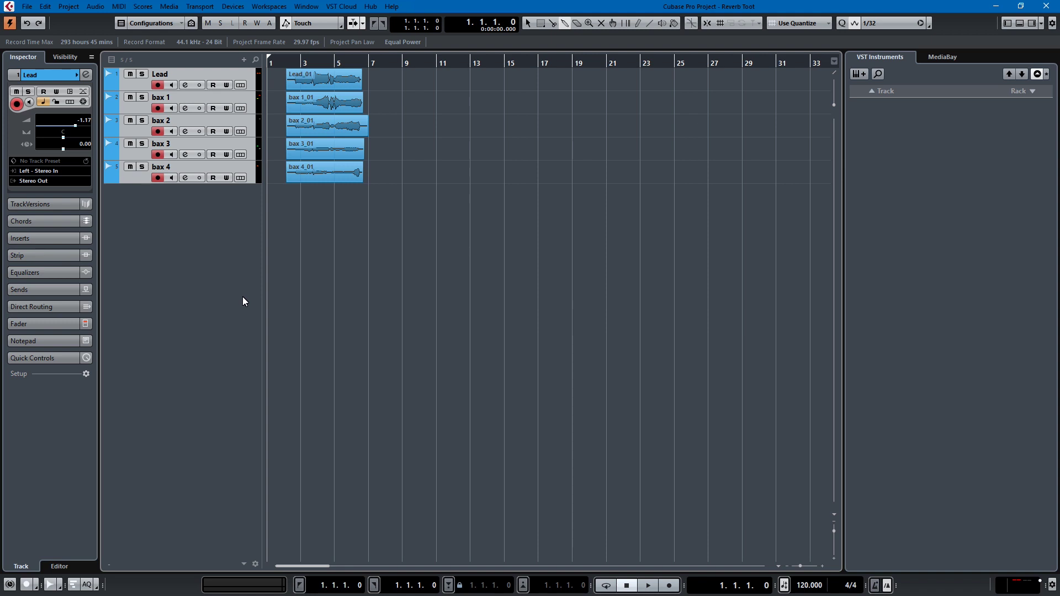
Step: Play and stop the five vocal tracks, then bring up the MixConsole
{"action": "key", "text": "space"}
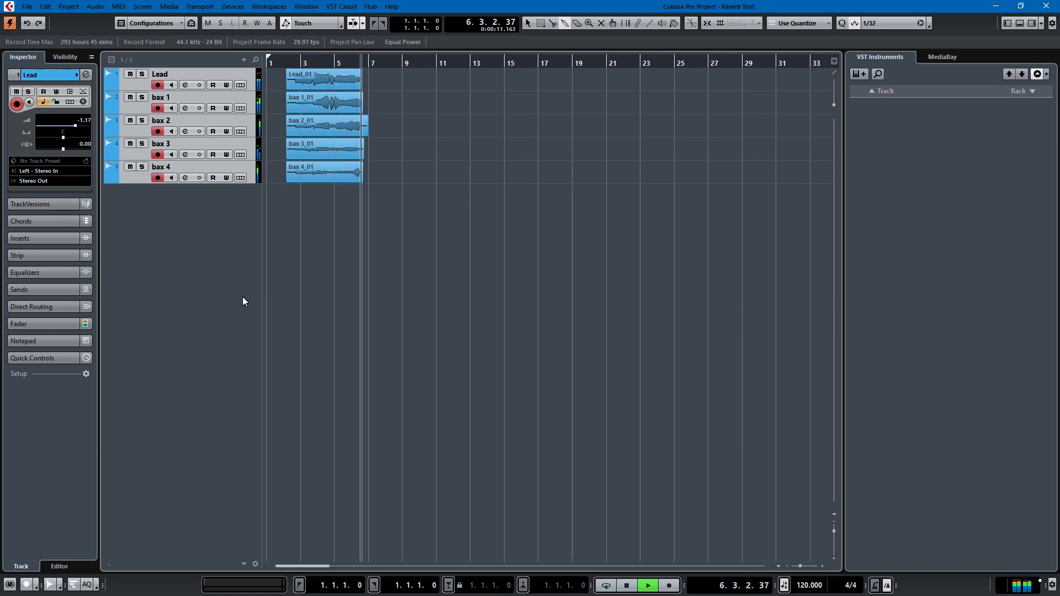
{"action": "key", "text": "space"}
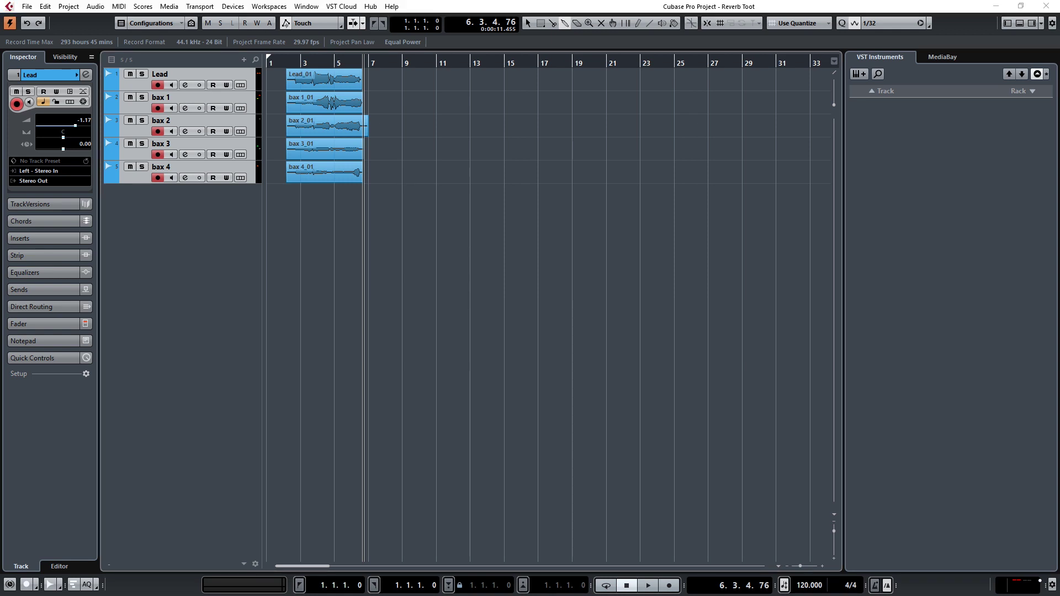
{"action": "key", "text": "F3"}
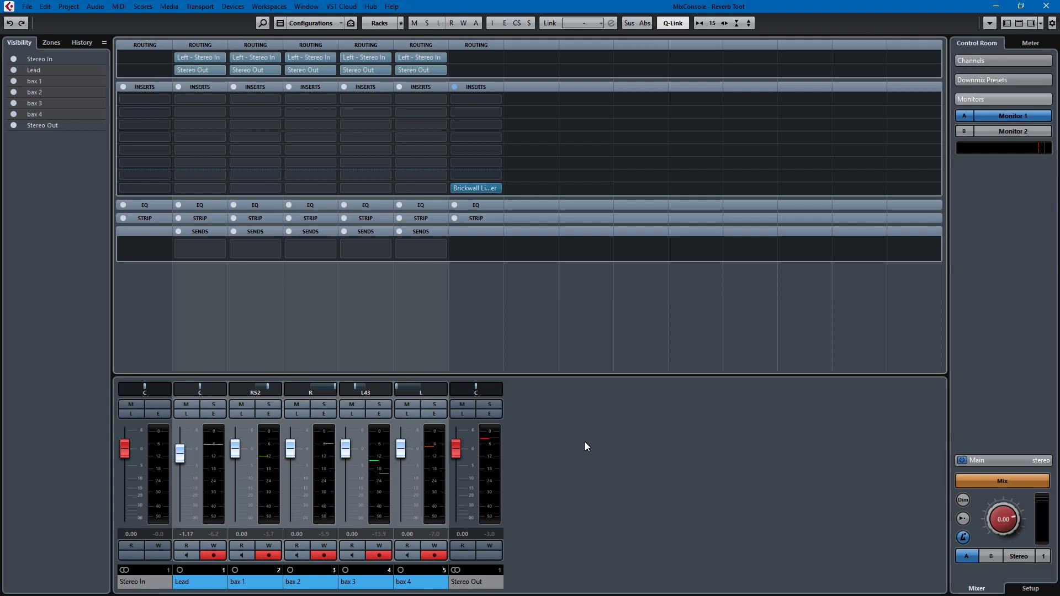
Step: Start a new FX channel with the RoomWorks SE reverb as its effect
{"action": "right_click", "coordinate": [542, 458]}
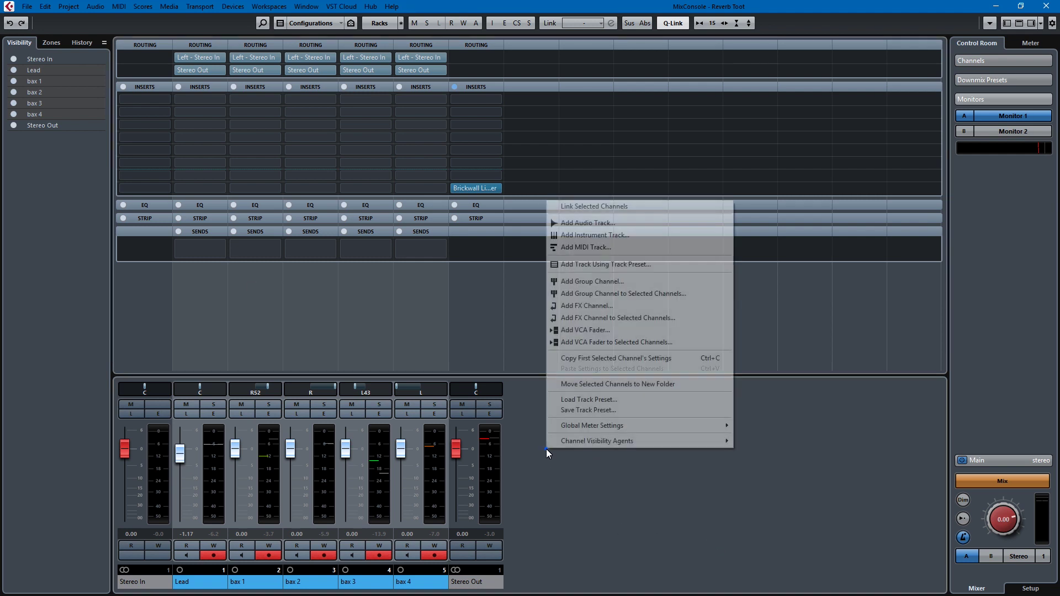
{"action": "left_click", "coordinate": [606, 310]}
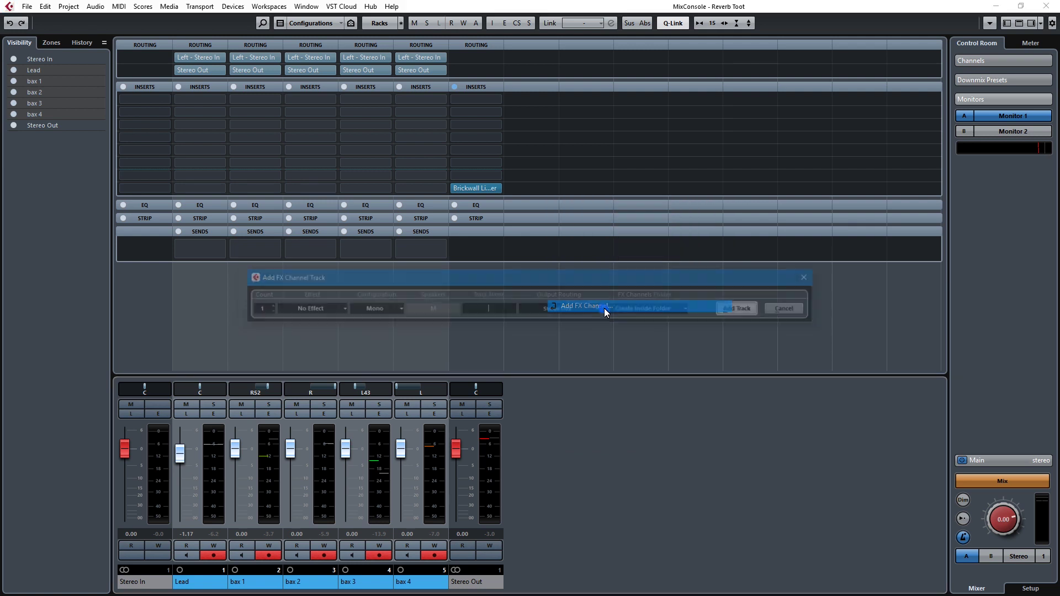
{"action": "left_click", "coordinate": [328, 309]}
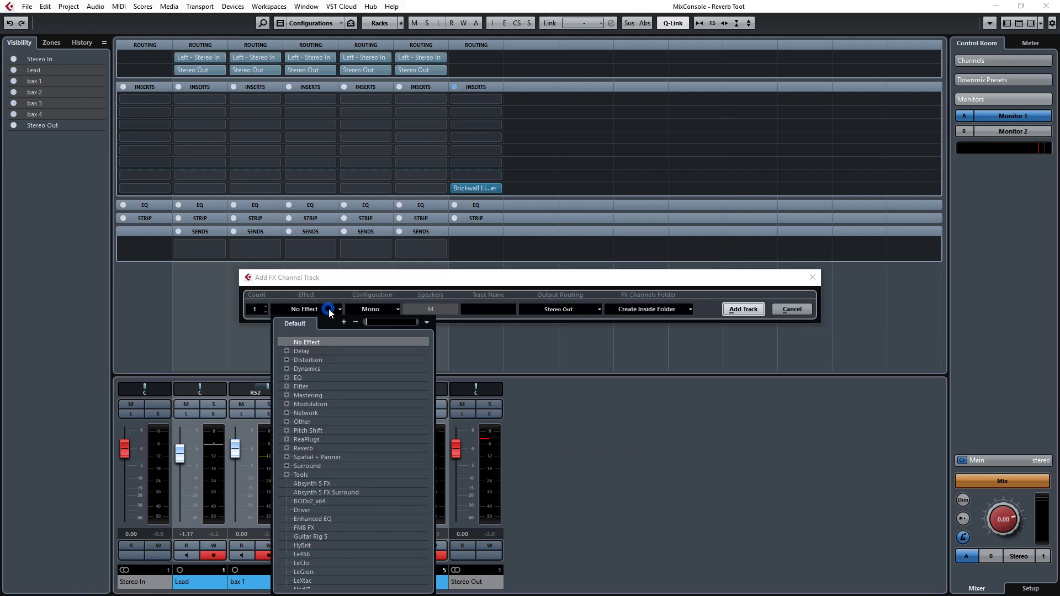
{"action": "left_click", "coordinate": [346, 278]}
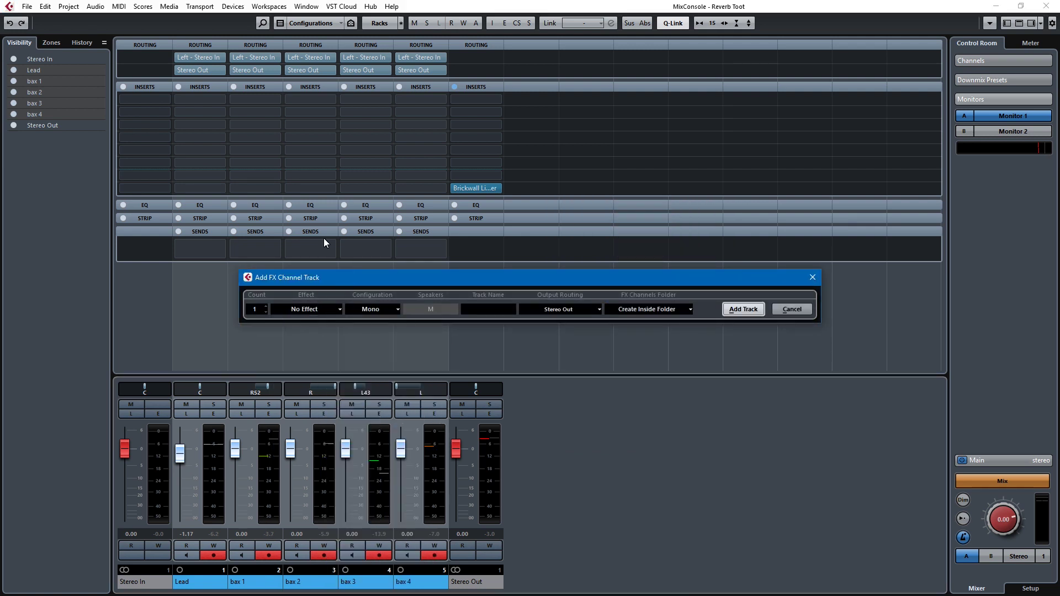
{"action": "left_click", "coordinate": [341, 307]}
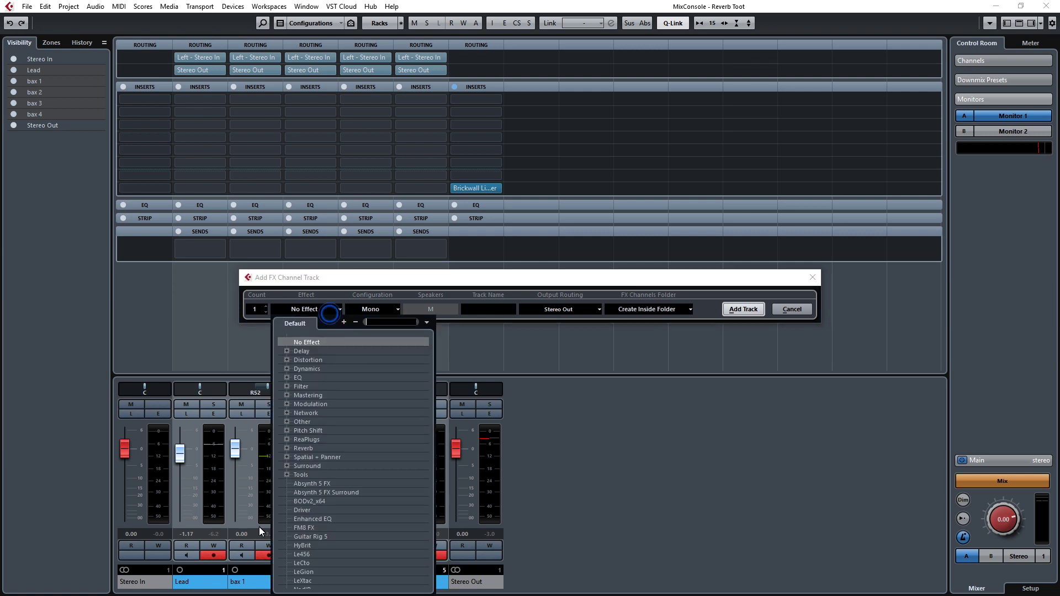
{"action": "left_click", "coordinate": [287, 448]}
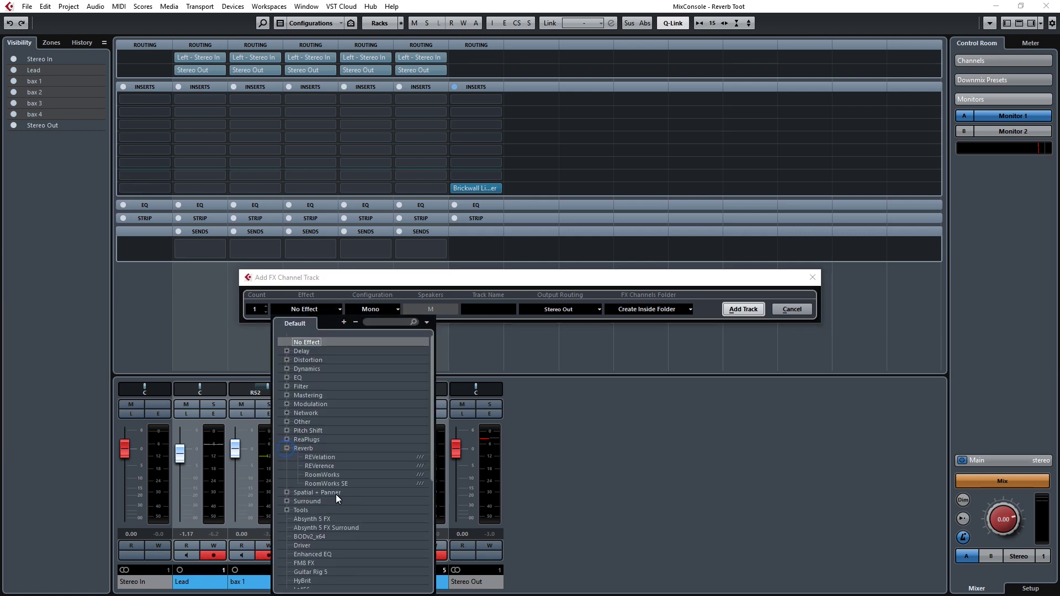
{"action": "scroll", "coordinate": [342, 505], "scroll_direction": "down", "scroll_amount": 3}
{"action": "scroll", "coordinate": [346, 512], "scroll_direction": "up", "scroll_amount": 3}
{"action": "left_click", "coordinate": [324, 483]}
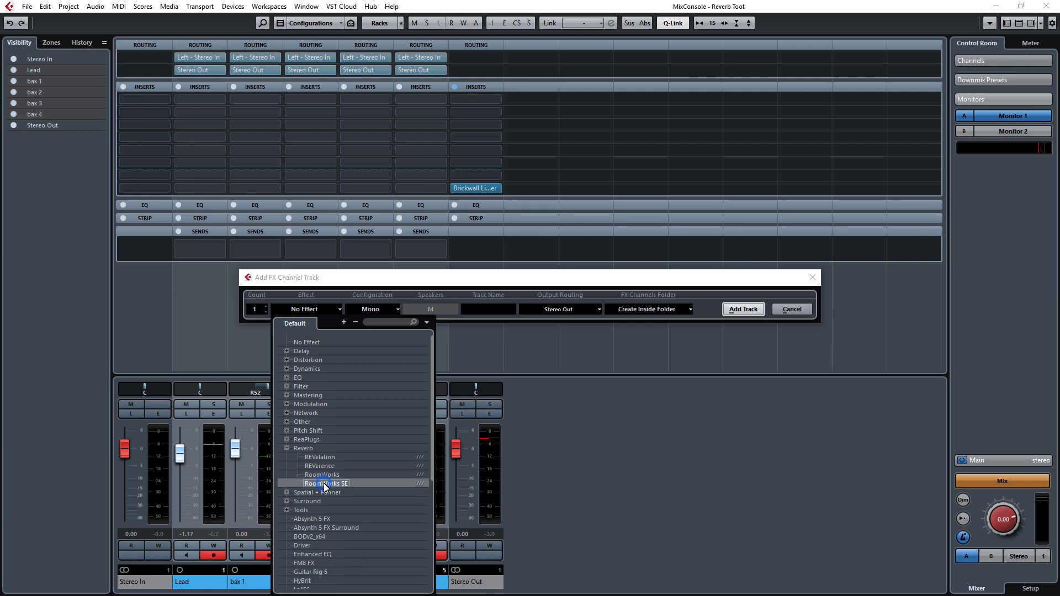
Step: Make the FX channel stereo, name it Vocal Reverb, and create it
{"action": "left_click", "coordinate": [371, 309]}
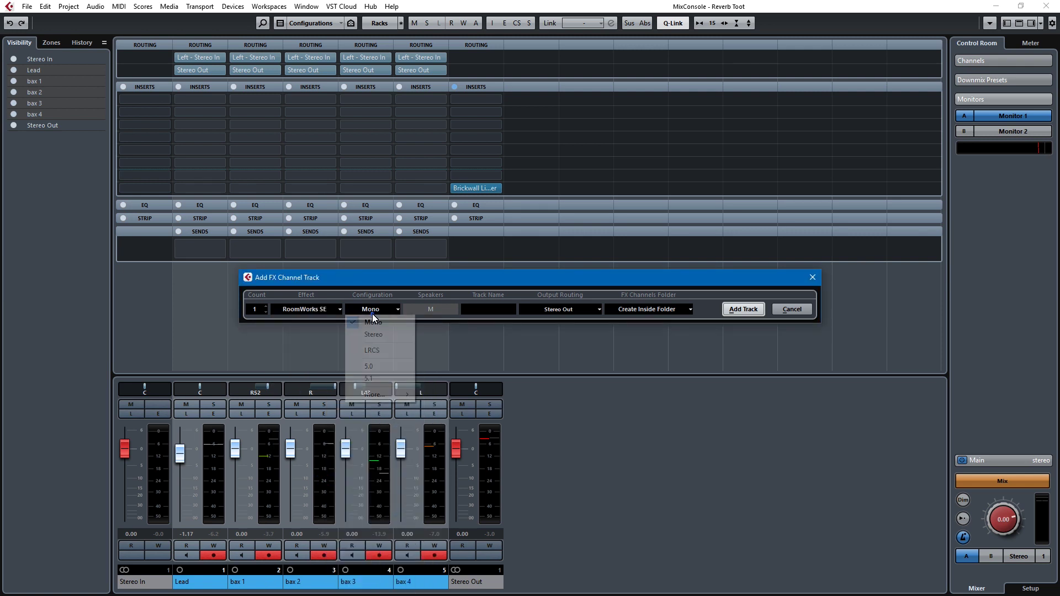
{"action": "left_click", "coordinate": [380, 334]}
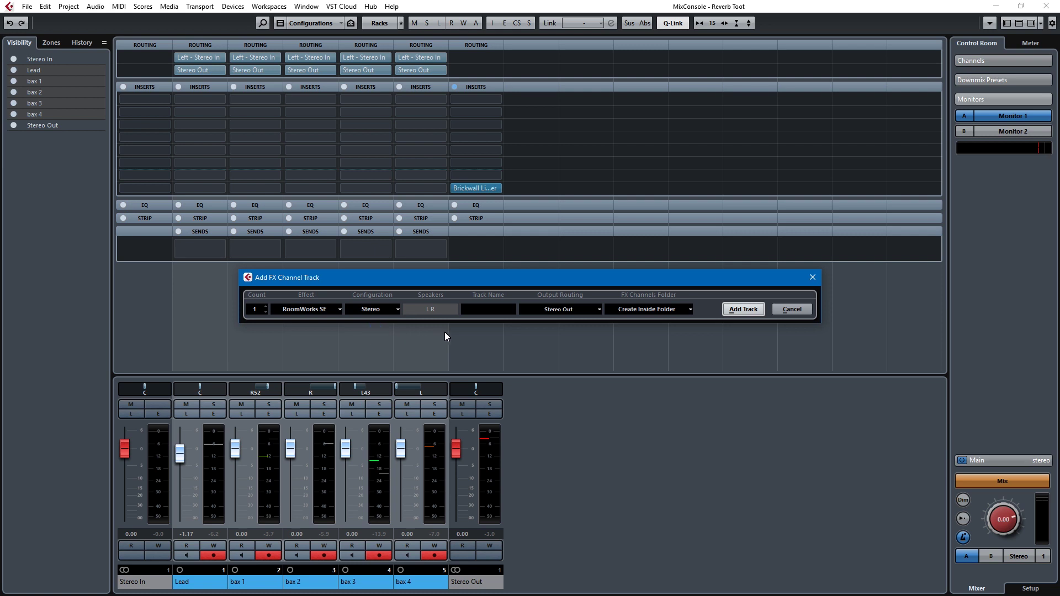
{"action": "left_click", "coordinate": [473, 310]}
{"action": "left_click", "coordinate": [730, 311]}
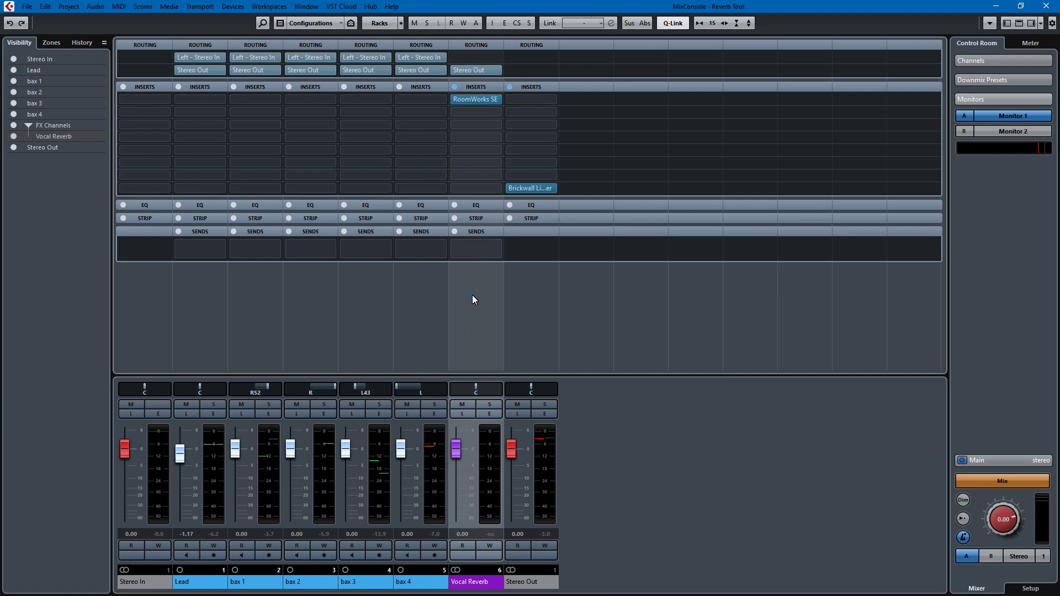
Step: Add a group channel named VocalBUS
{"action": "left_click", "coordinate": [210, 316]}
{"action": "right_click", "coordinate": [592, 436]}
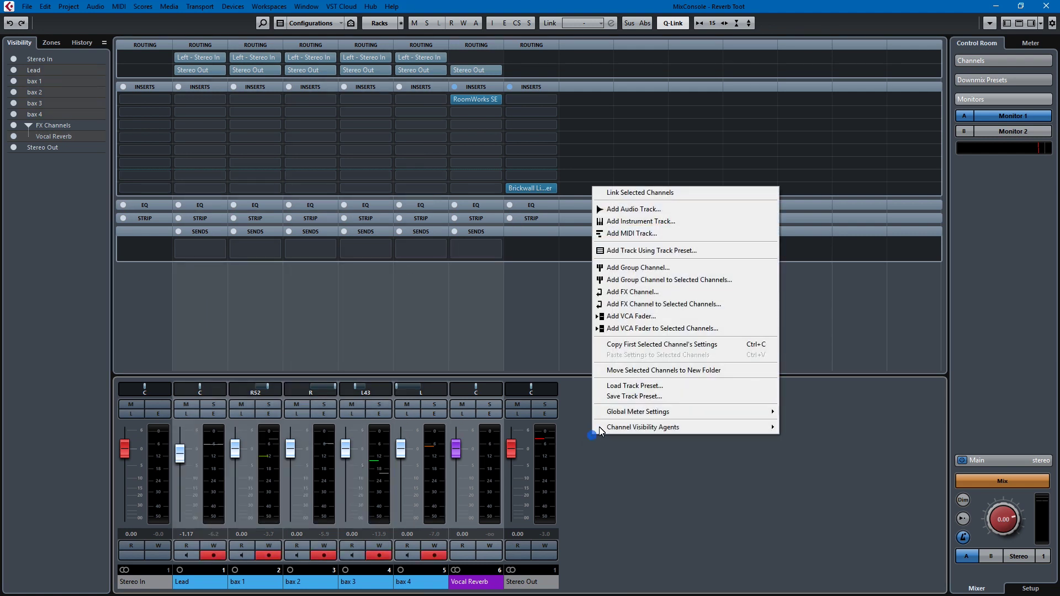
{"action": "left_click", "coordinate": [639, 268]}
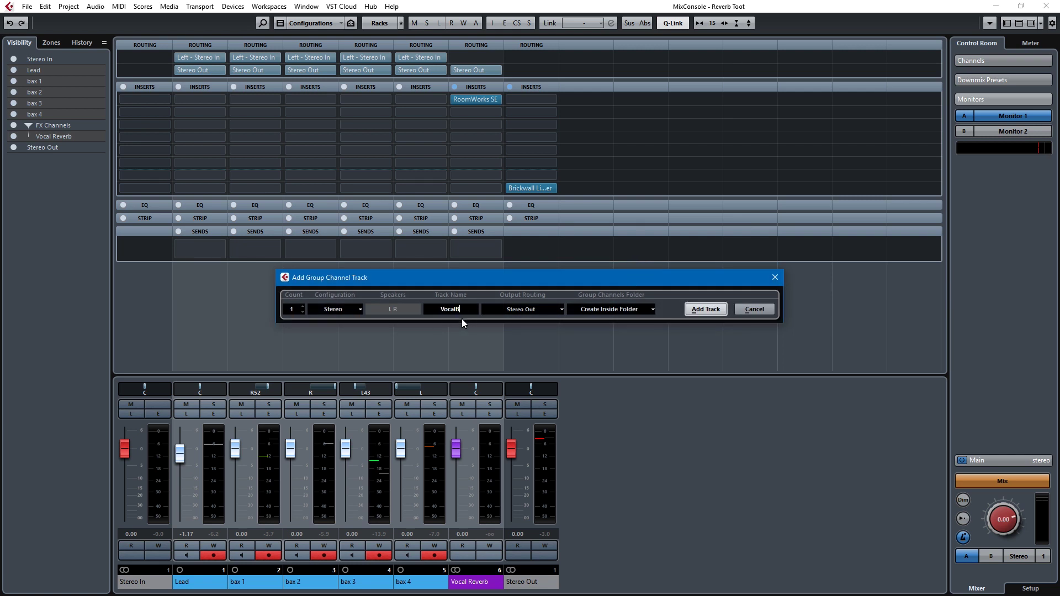
{"action": "left_click", "coordinate": [706, 309]}
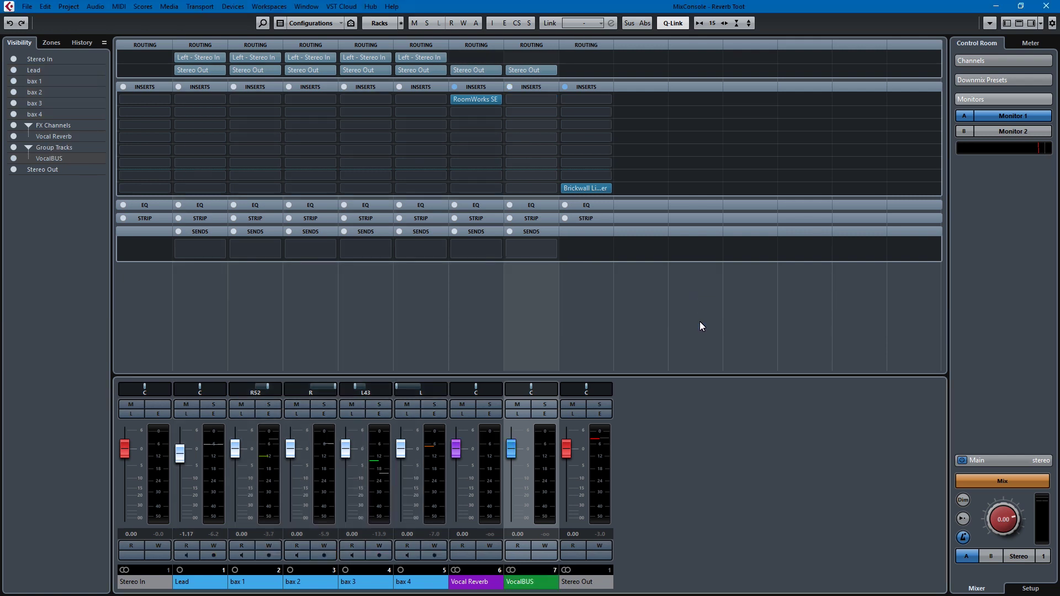
Step: Route the outputs of Lead, bax 1–4 and Vocal Reverb to VocalBUS, then return to the project window
{"action": "left_click", "coordinate": [439, 71]}
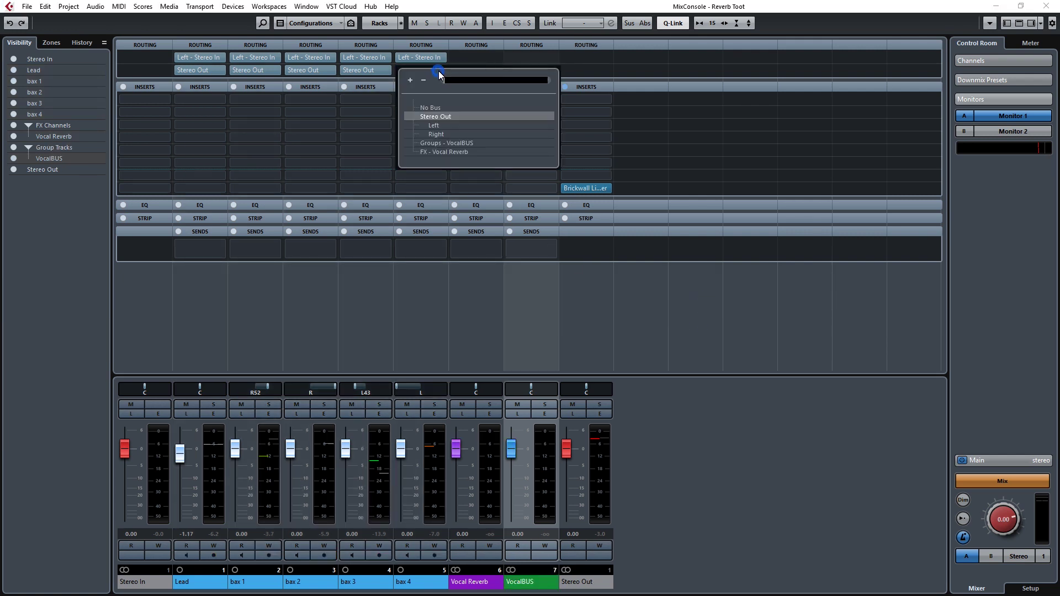
{"action": "left_click", "coordinate": [437, 143]}
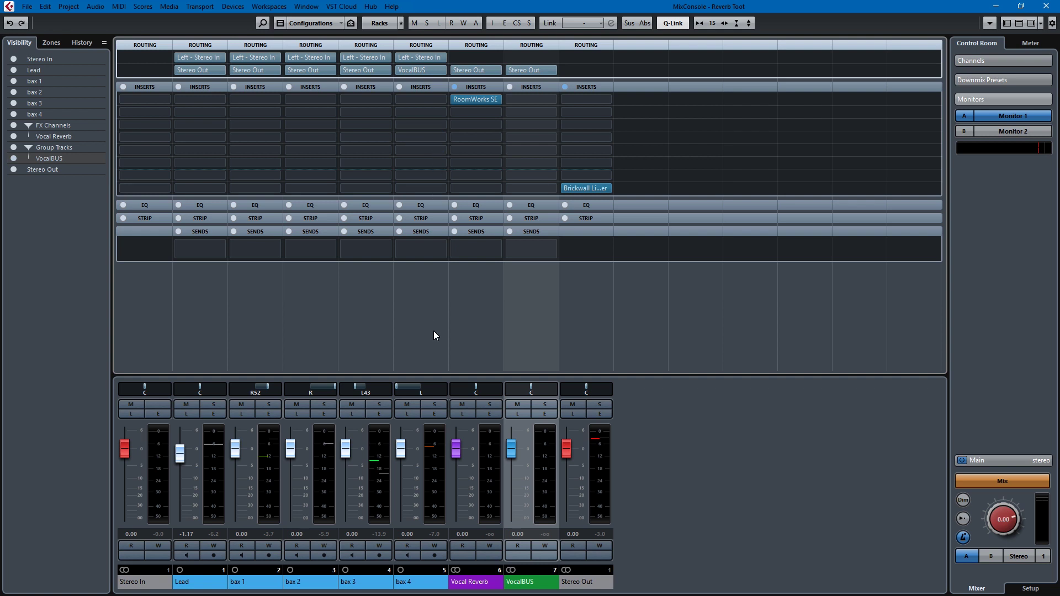
{"action": "left_click", "coordinate": [488, 291]}
{"action": "left_click", "coordinate": [189, 287]}
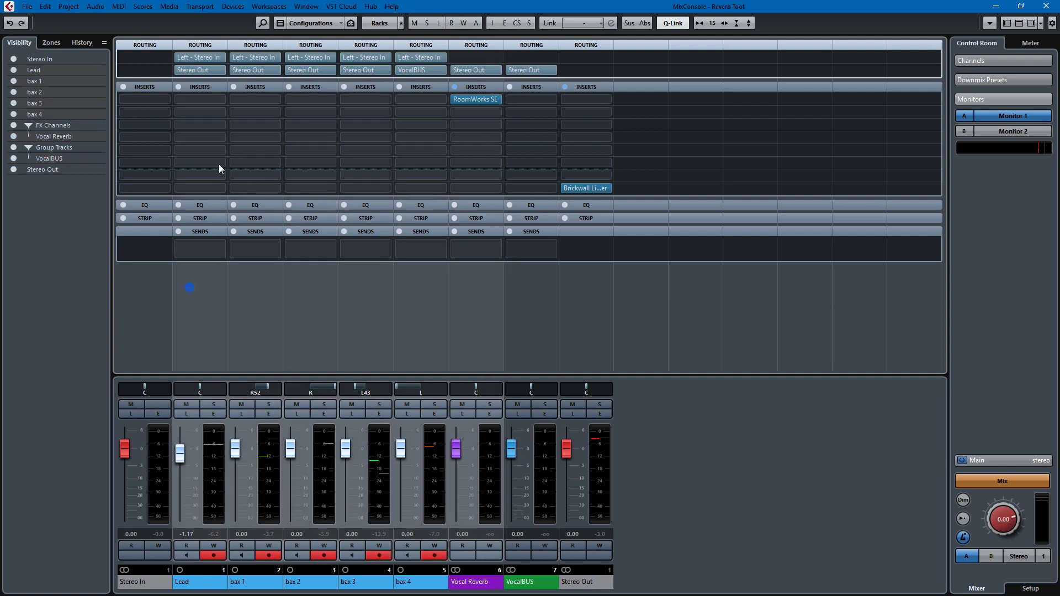
{"action": "left_click", "coordinate": [224, 71]}
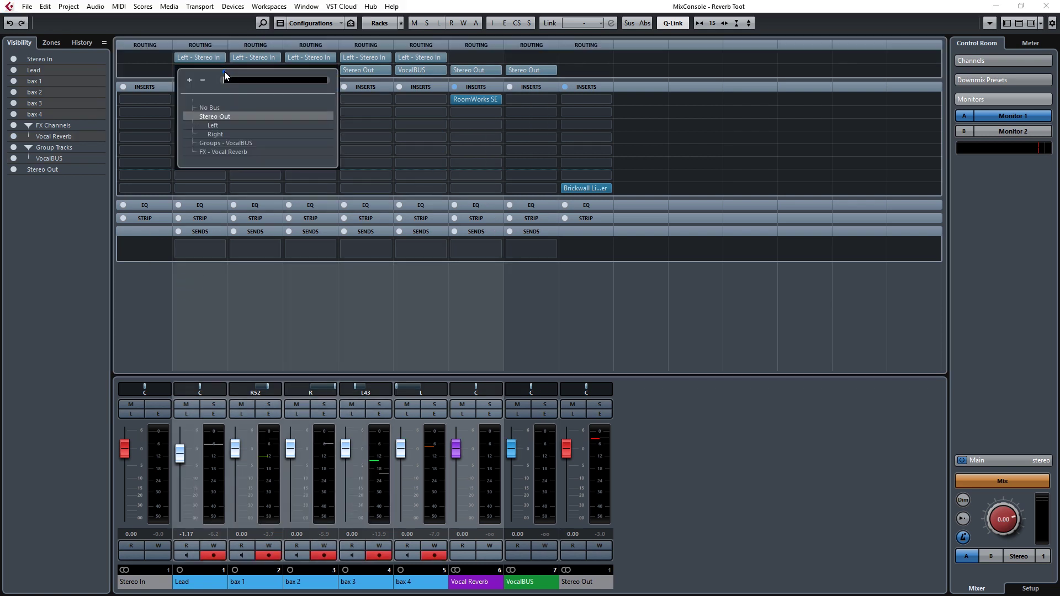
{"action": "left_click", "coordinate": [223, 145]}
{"action": "left_click", "coordinate": [669, 369]}
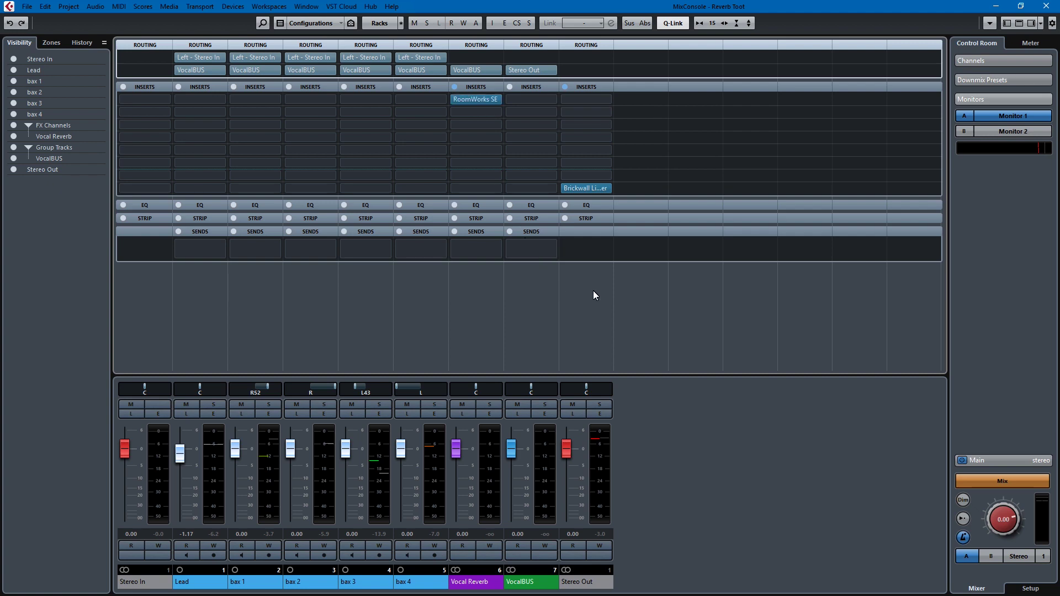
{"action": "key", "text": "F3"}
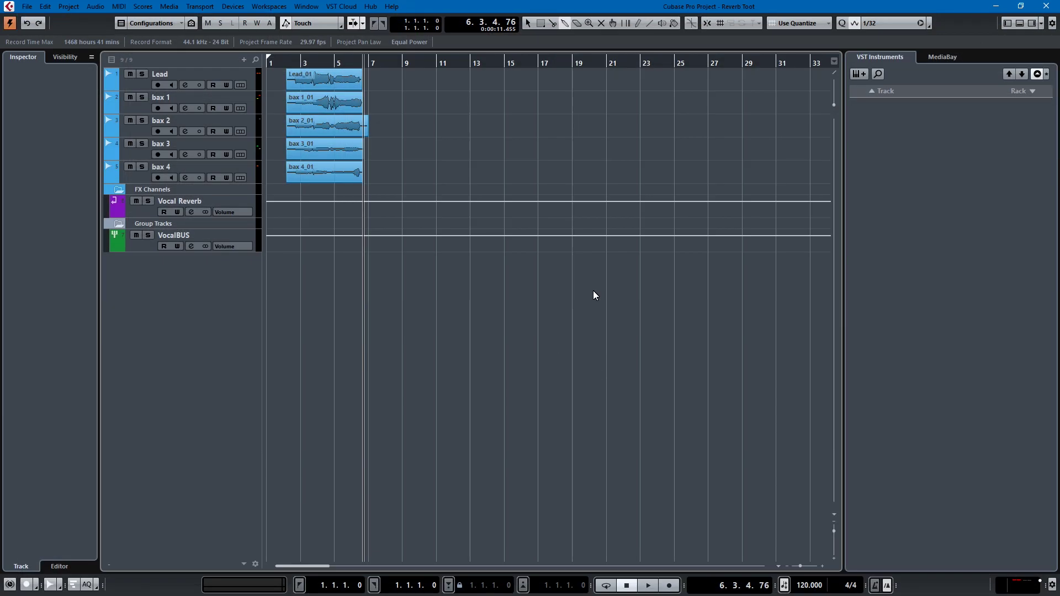
Step: Replay the vocals briefly, reopen the MixConsole and open Vocal Reverb's RoomWorks SE editor
{"action": "key", "text": "space"}
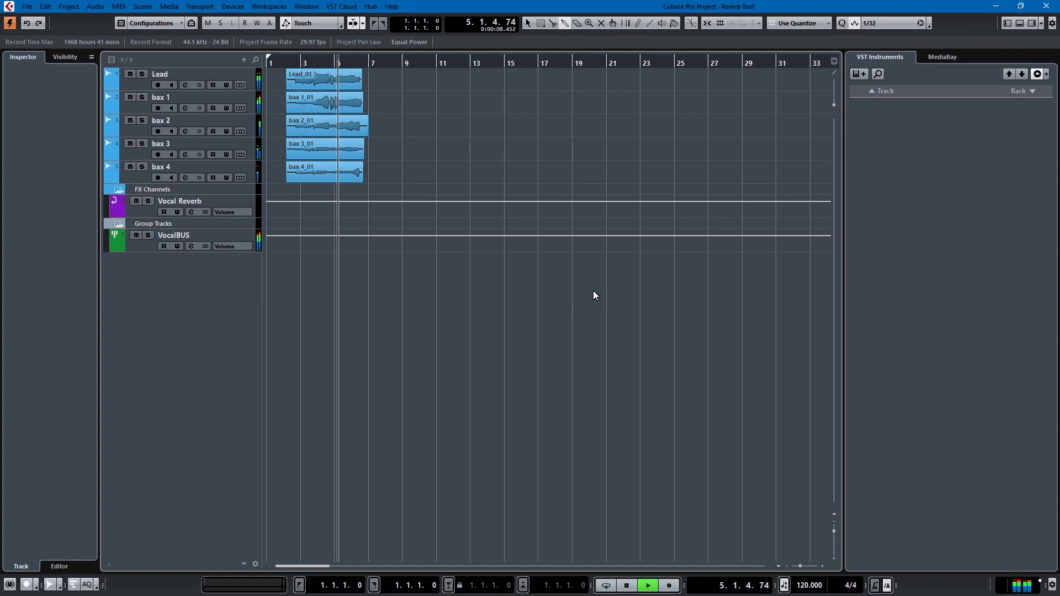
{"action": "key", "text": "space"}
{"action": "key", "text": "F3"}
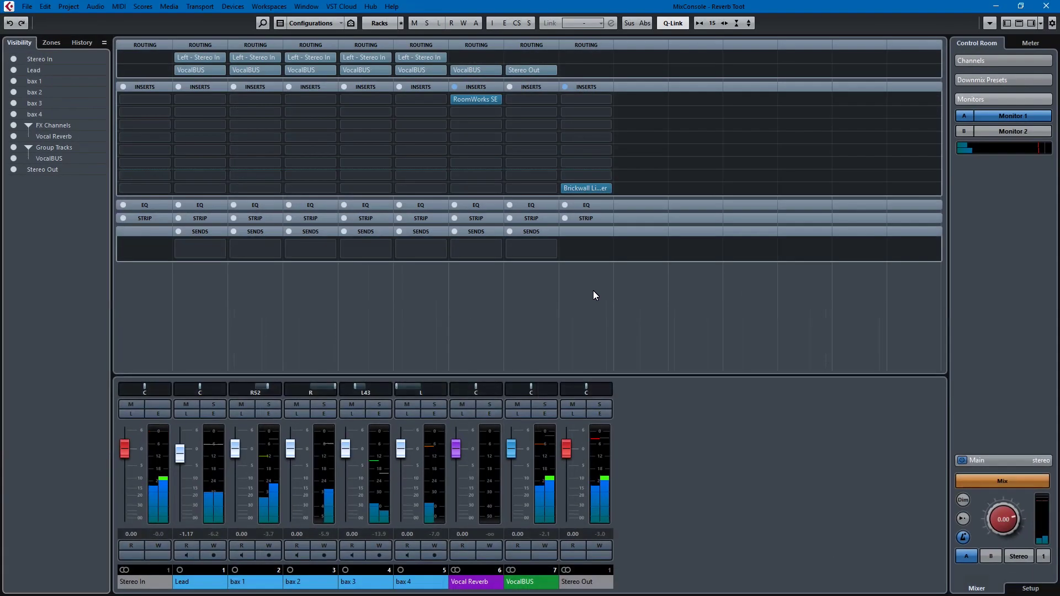
{"action": "left_click", "coordinate": [476, 99]}
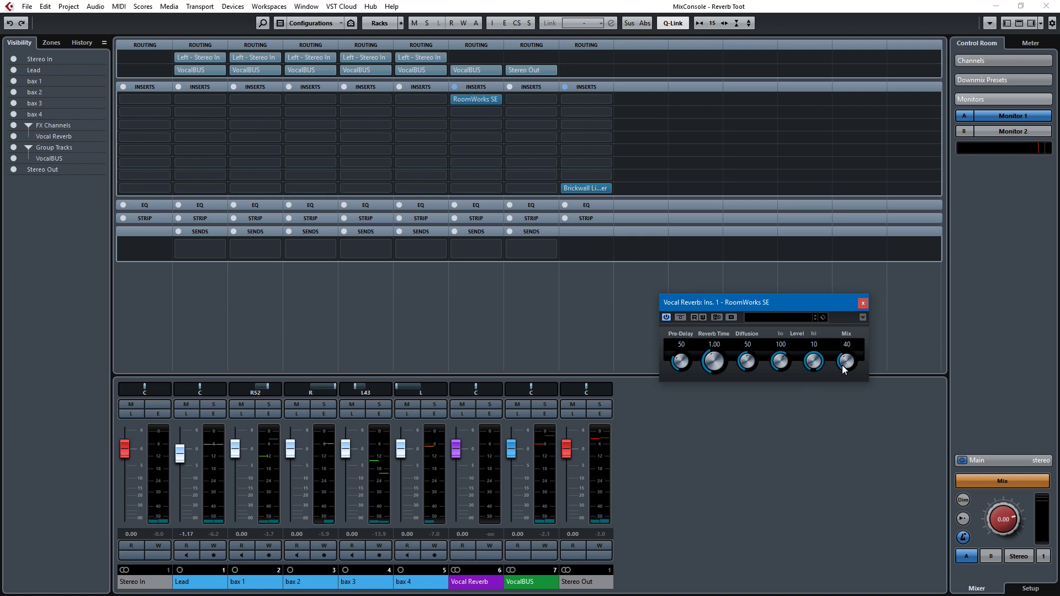
Step: Set the RoomWorks SE Mix to 100 and reset the Vocal Reverb level to 0.00
{"action": "left_click_drag", "start_coordinate": [803, 307], "coordinate": [421, 216]}
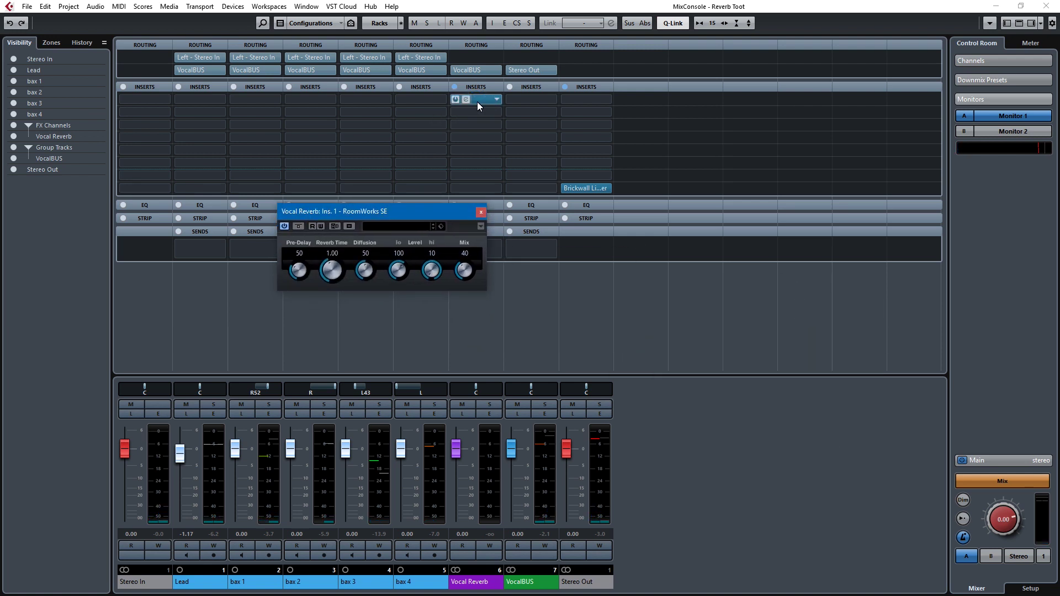
{"action": "left_click_drag", "start_coordinate": [467, 288], "coordinate": [503, 171]}
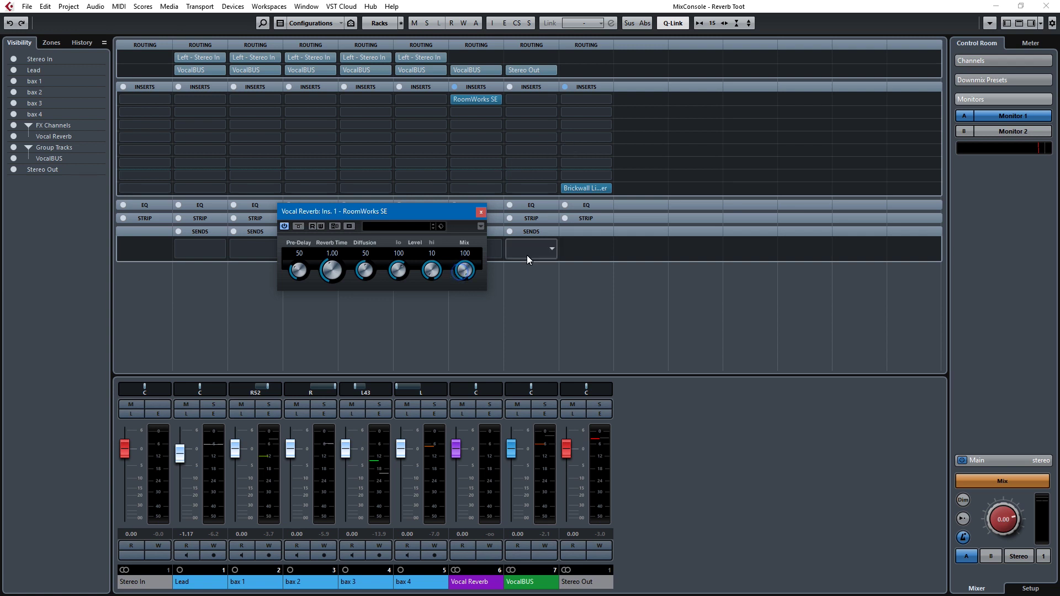
{"action": "left_click_drag", "start_coordinate": [429, 209], "coordinate": [848, 337]}
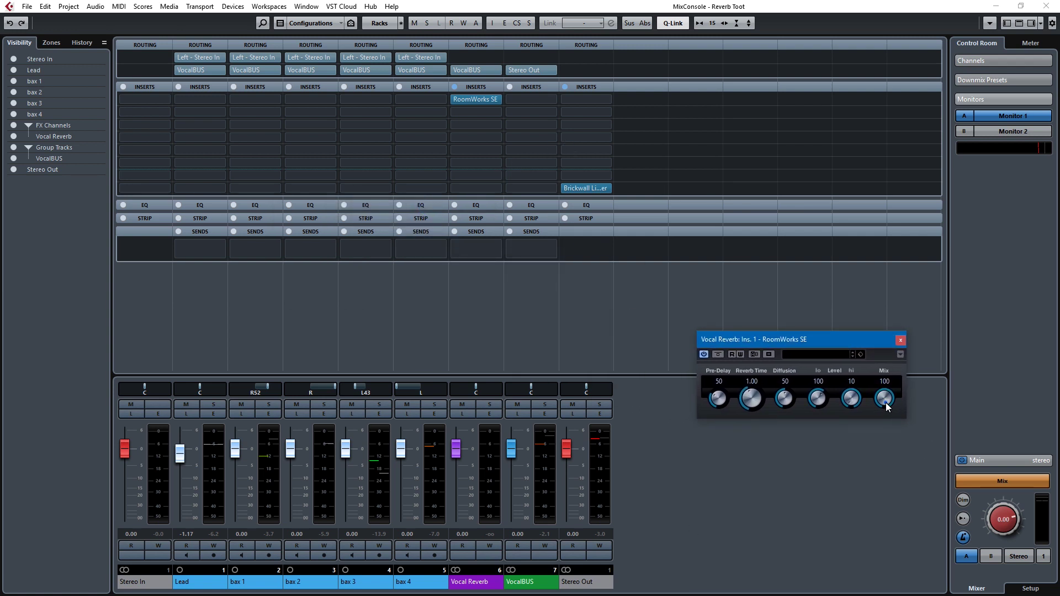
{"action": "mouse_move", "coordinate": [886, 407]}
{"action": "left_mouse_down"}
{"action": "mouse_move", "coordinate": [876, 425]}
{"action": "mouse_move", "coordinate": [878, 411]}
{"action": "left_mouse_up"}
{"action": "left_click_drag", "start_coordinate": [839, 342], "coordinate": [660, 342]}
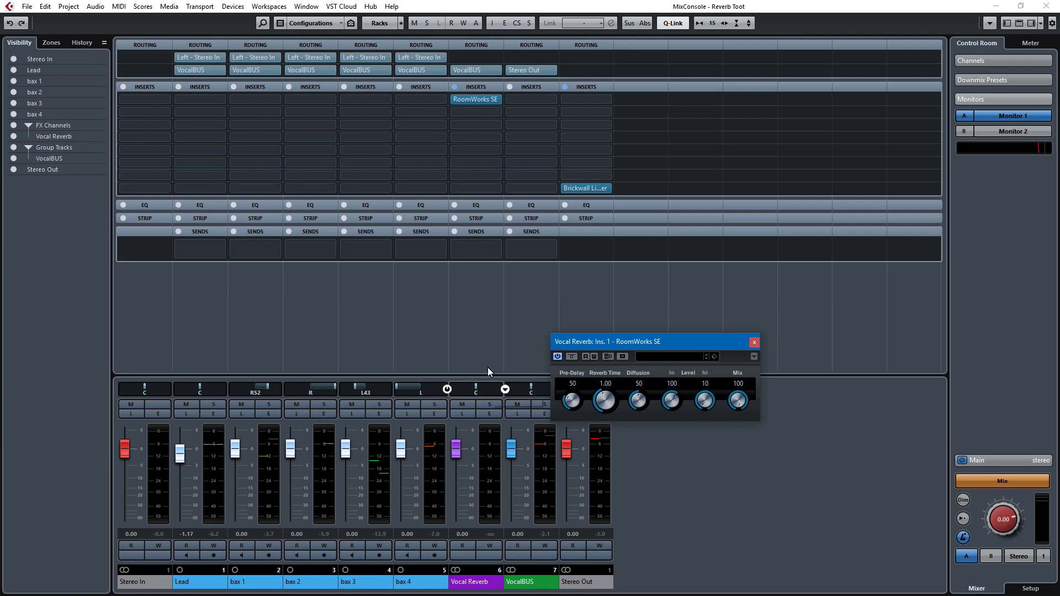
{"action": "left_click", "coordinate": [460, 463]}
{"action": "left_click", "coordinate": [460, 463], "text": "ctrl"}
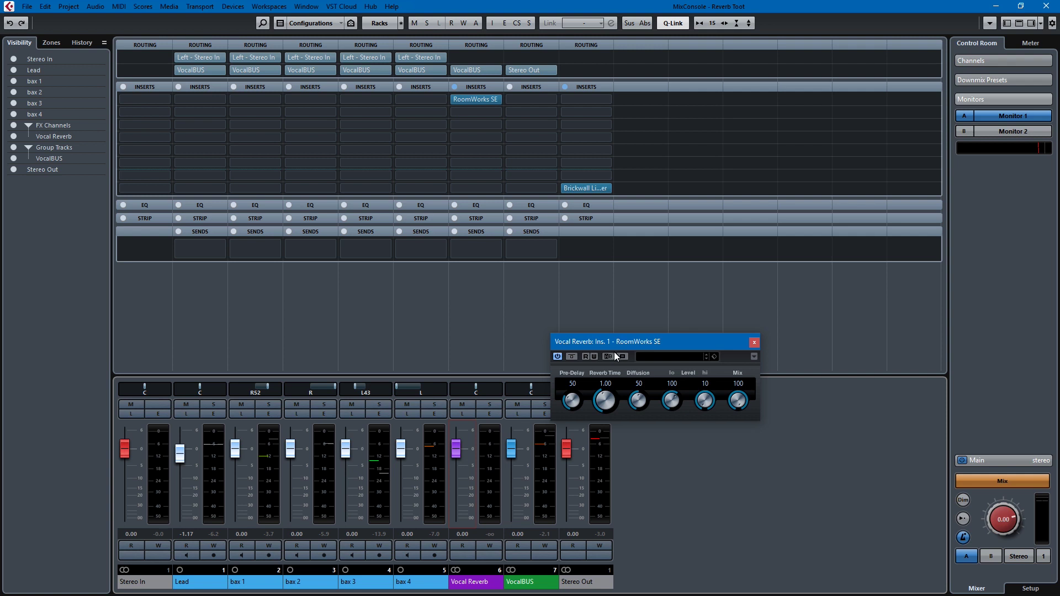
{"action": "left_click_drag", "start_coordinate": [618, 342], "coordinate": [762, 379]}
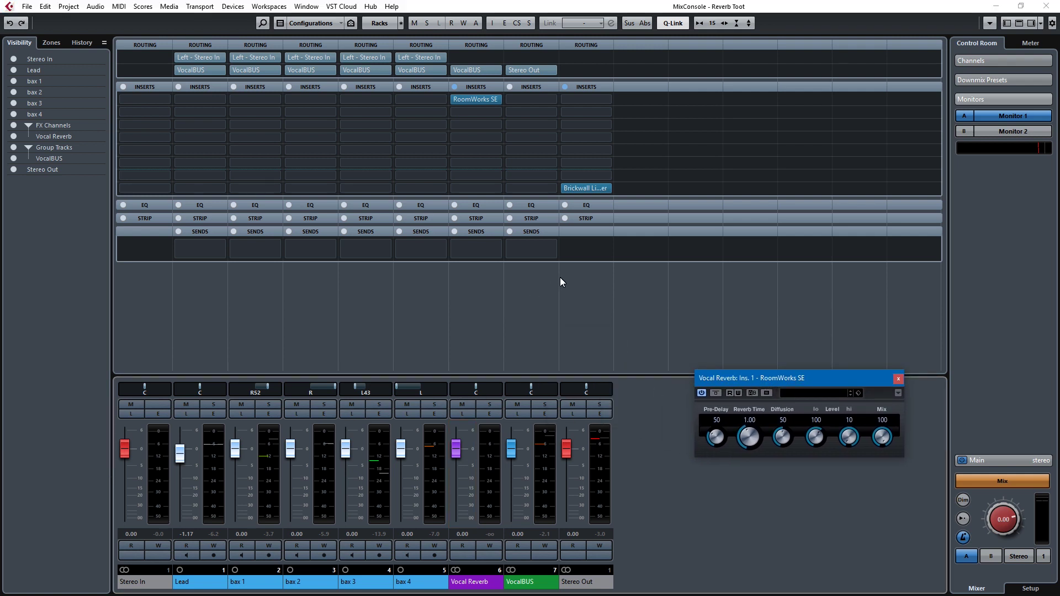
Step: Search 'bric' and load Brickwall Limiter into a VocalBUS insert slot
{"action": "left_click", "coordinate": [538, 188]}
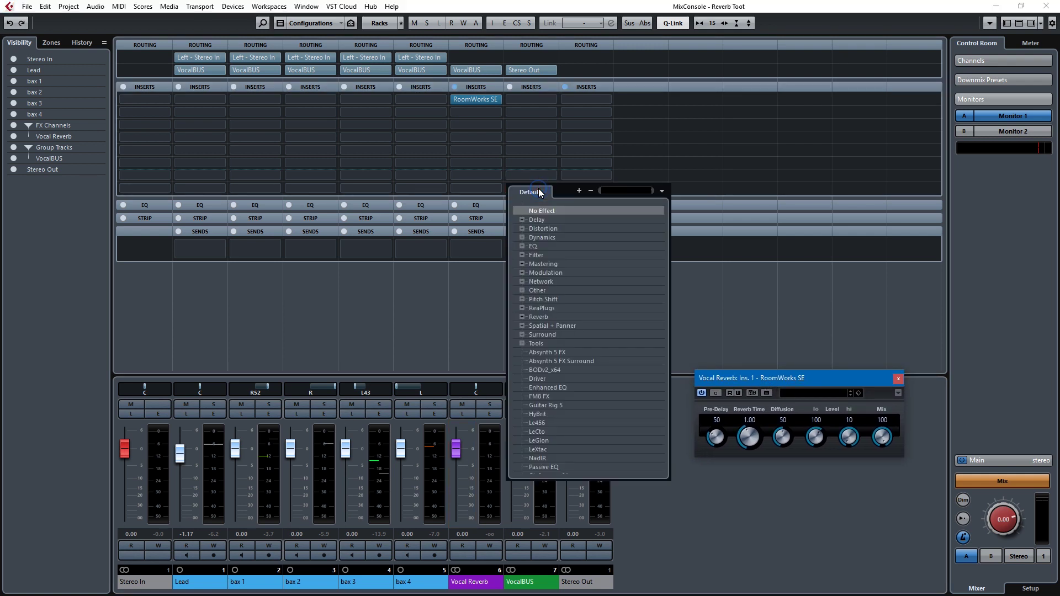
{"action": "type", "text": "bric"}
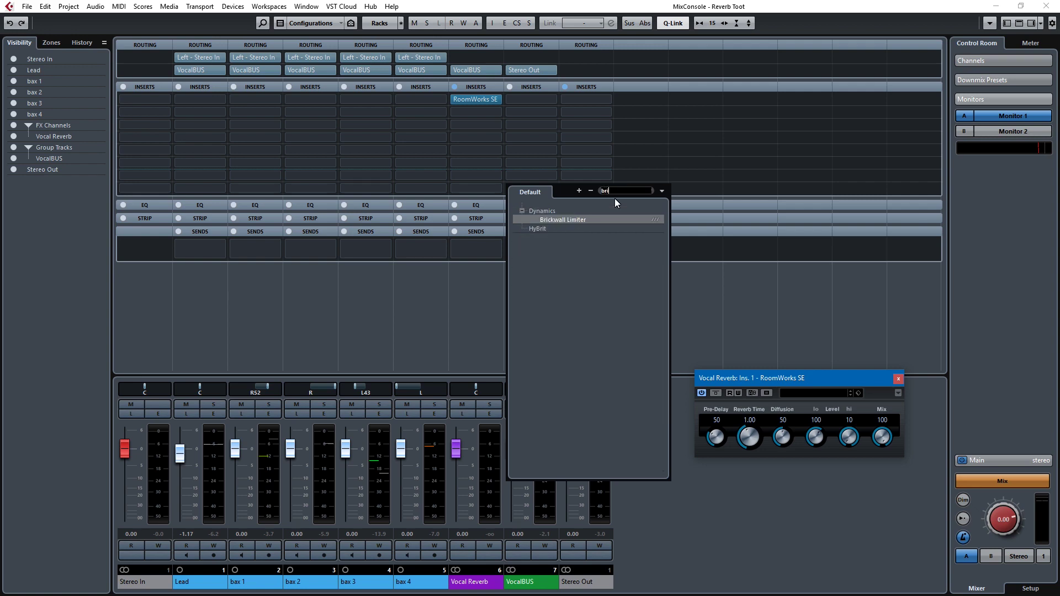
{"action": "double_click", "coordinate": [558, 219]}
{"action": "left_click", "coordinate": [558, 218]}
{"action": "scroll", "coordinate": [649, 266], "scroll_direction": "up", "scroll_amount": 5}
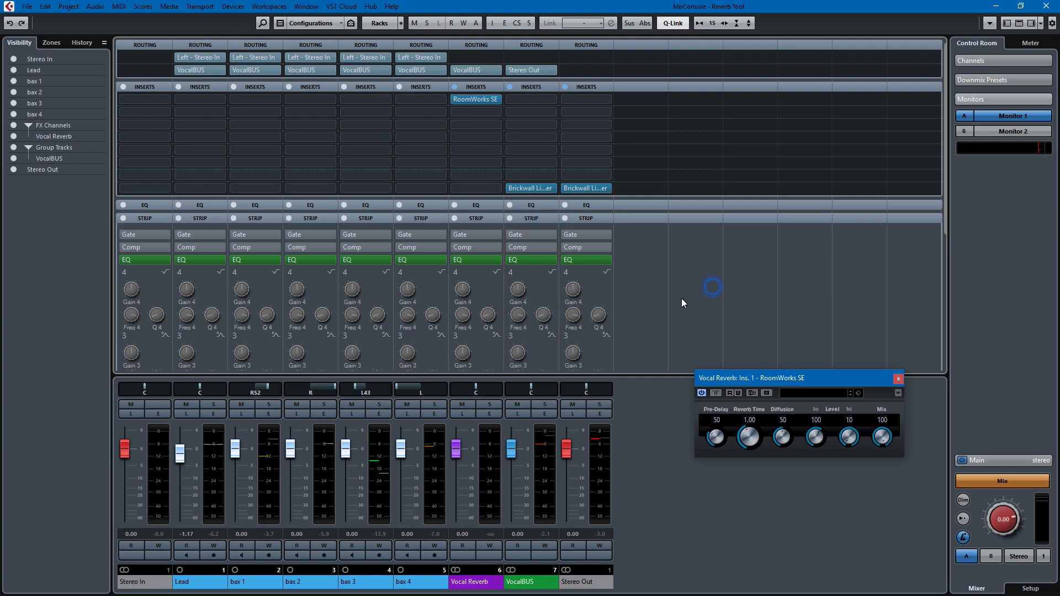
Step: Collapse the strip section to reveal the sends and reposition the RoomWorks SE editor
{"action": "left_click", "coordinate": [529, 219]}
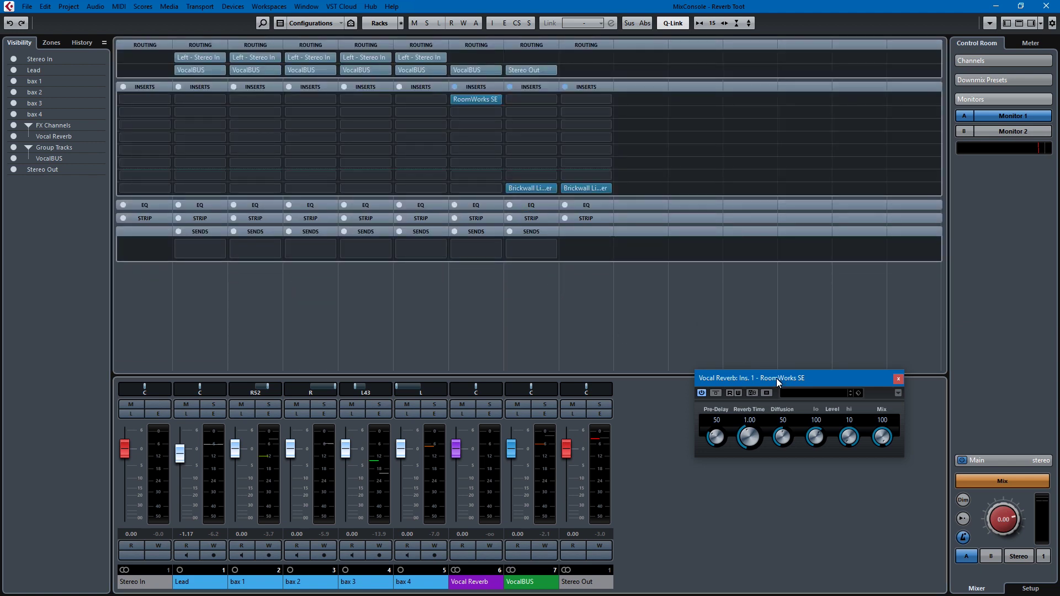
{"action": "left_click_drag", "start_coordinate": [799, 376], "coordinate": [705, 309]}
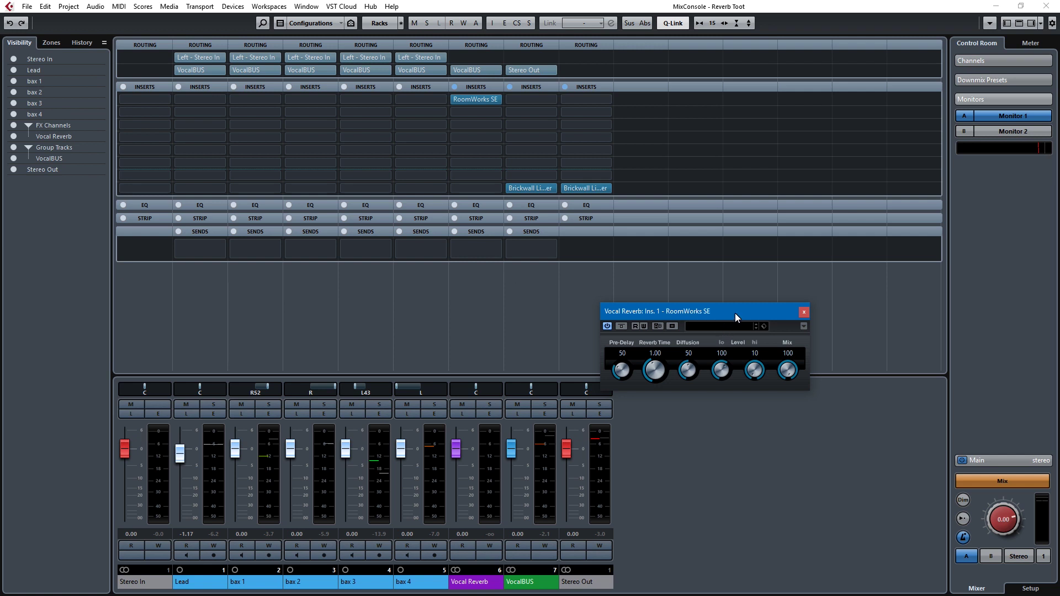
{"action": "left_click_drag", "start_coordinate": [734, 313], "coordinate": [358, 276]}
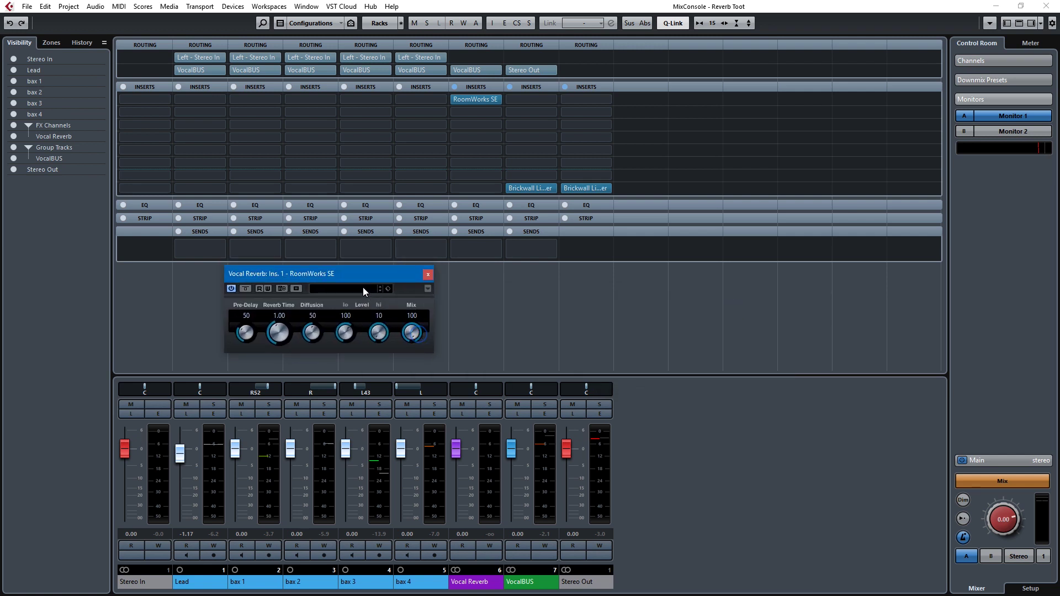
{"action": "left_click", "coordinate": [362, 287]}
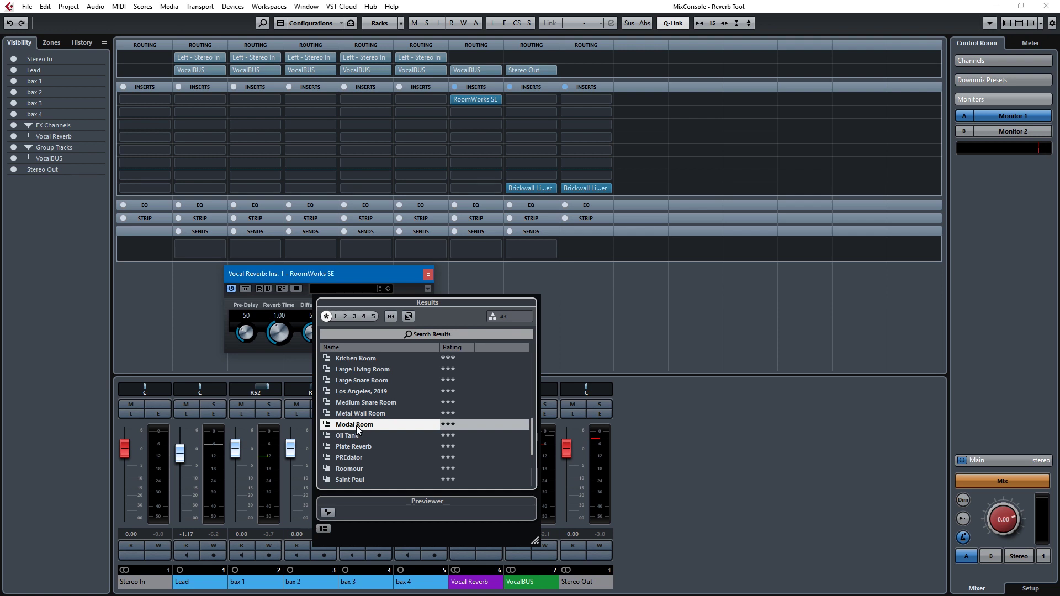
Step: Load the Modal Room preset (Reverb Time 1.75, Mix 100) into RoomWorks SE
{"action": "double_click", "coordinate": [358, 425]}
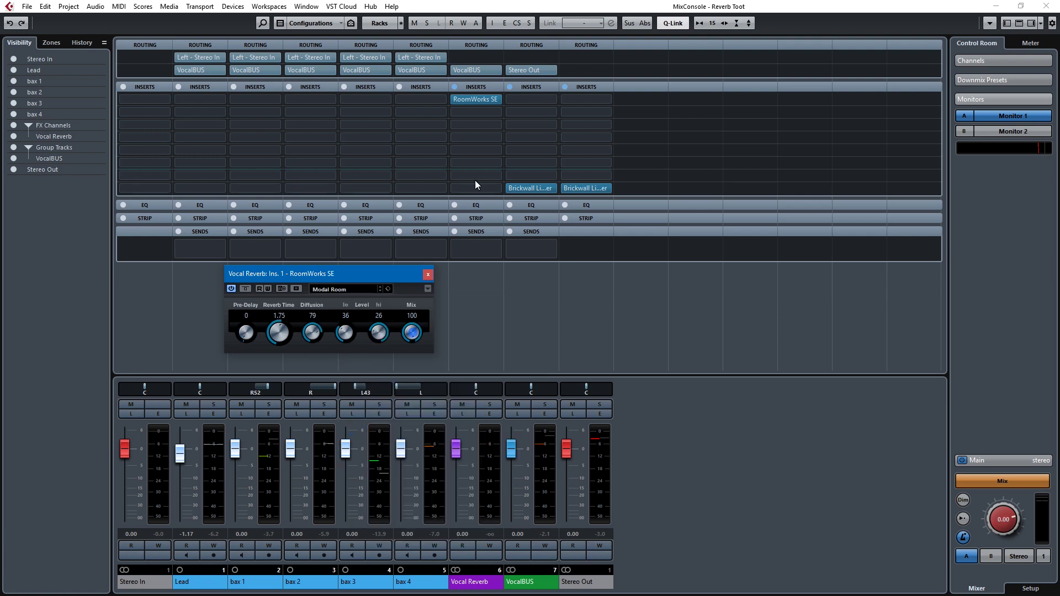
{"action": "left_click_drag", "start_coordinate": [376, 274], "coordinate": [773, 345]}
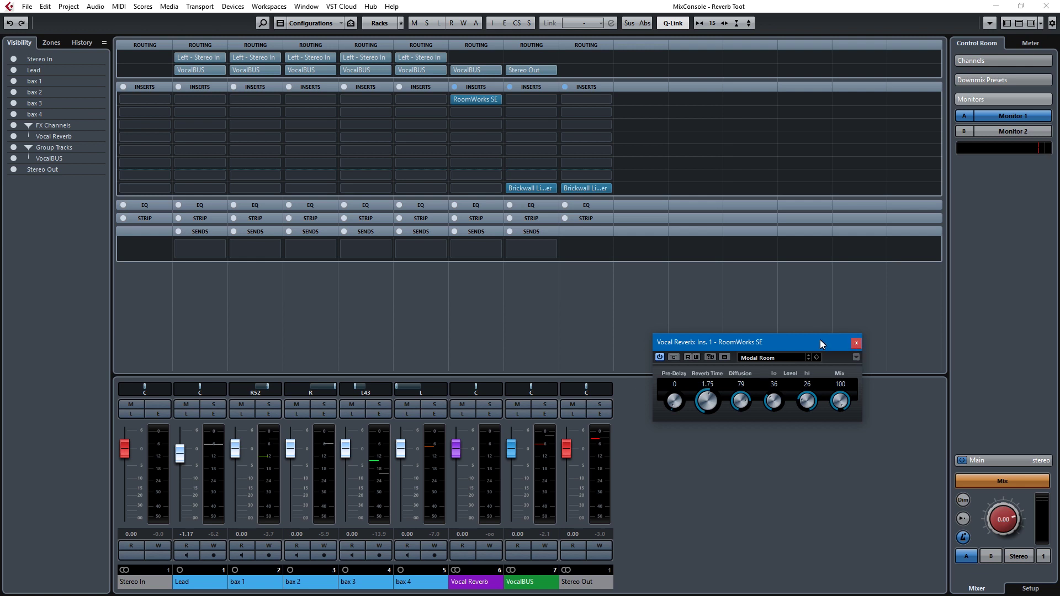
{"action": "left_click", "coordinate": [425, 326]}
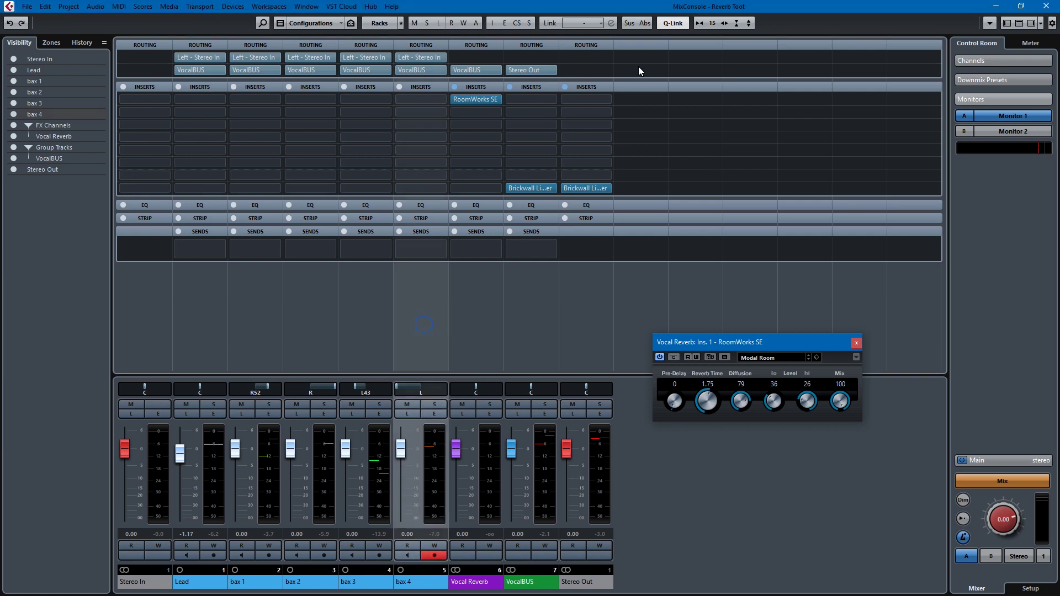
Step: Link the selected channels and point Lead's first send to Vocal Reverb
{"action": "left_click", "coordinate": [666, 23]}
{"action": "left_click", "coordinate": [204, 343], "text": "shift"}
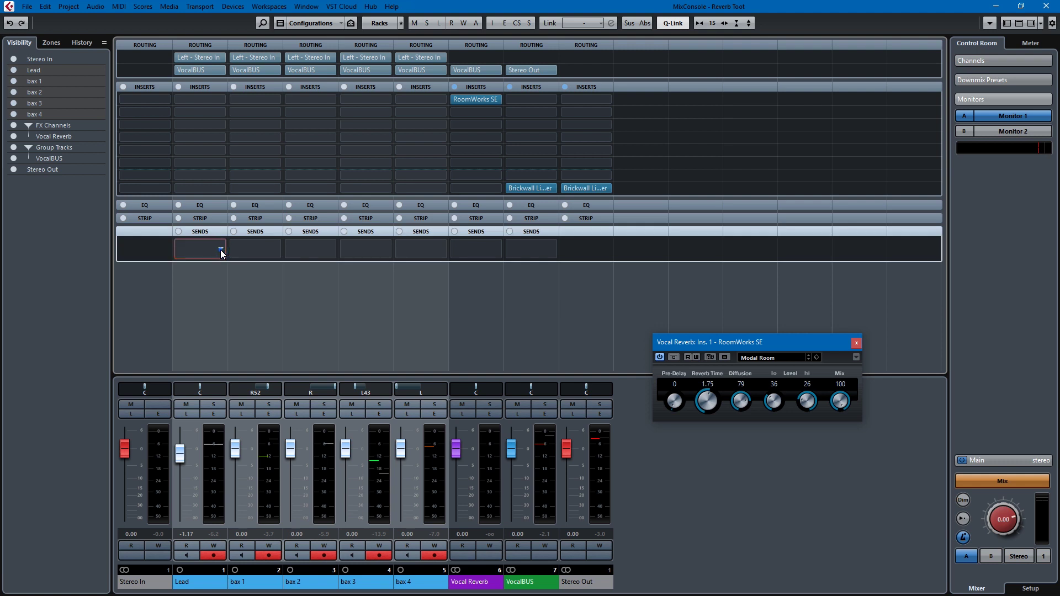
{"action": "double_click", "coordinate": [220, 248]}
{"action": "left_click", "coordinate": [202, 276]}
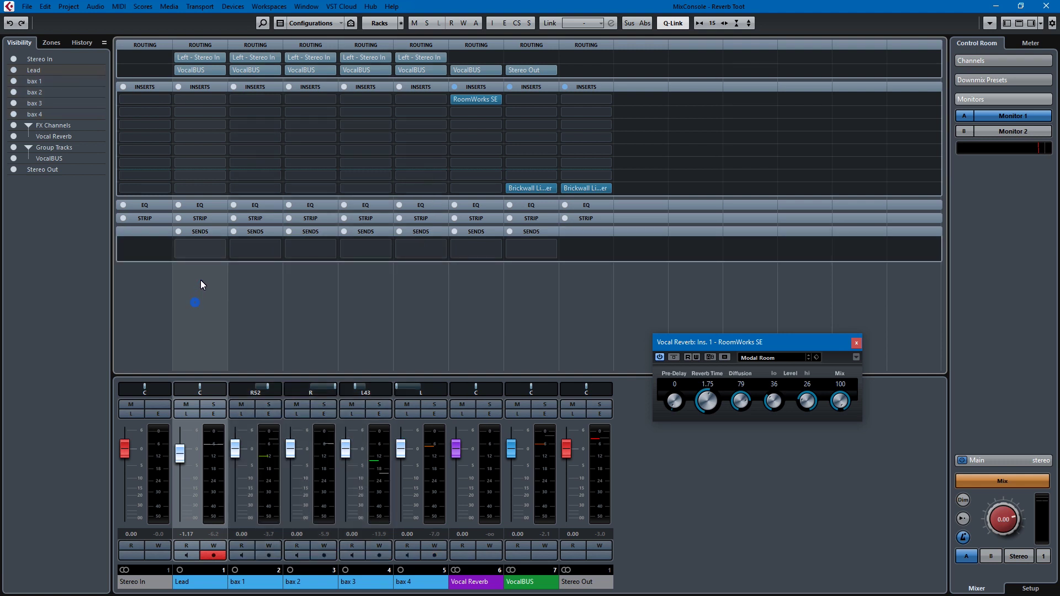
{"action": "left_click", "coordinate": [221, 249]}
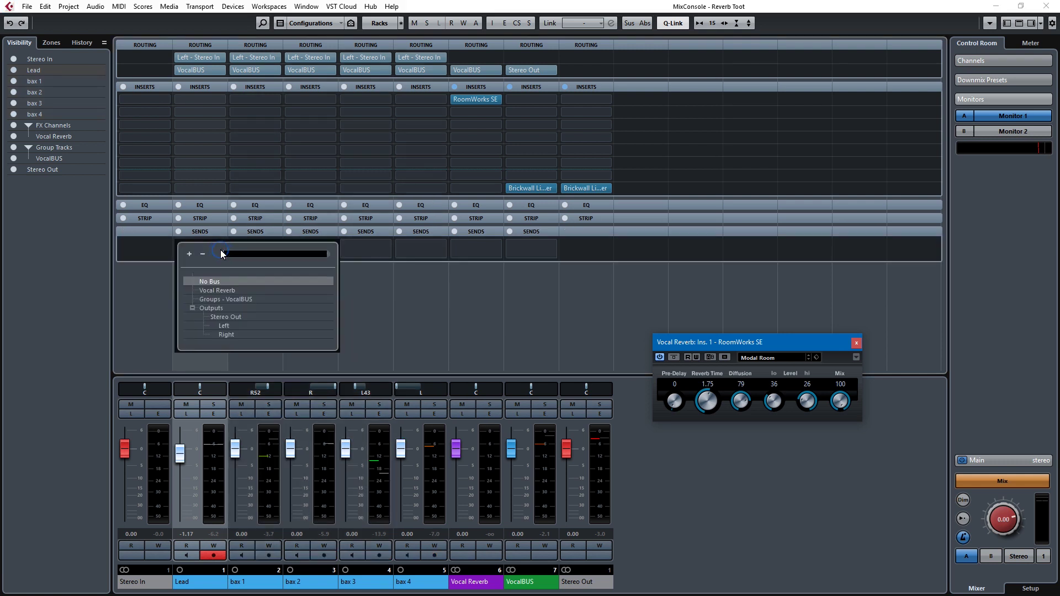
{"action": "left_click", "coordinate": [211, 291]}
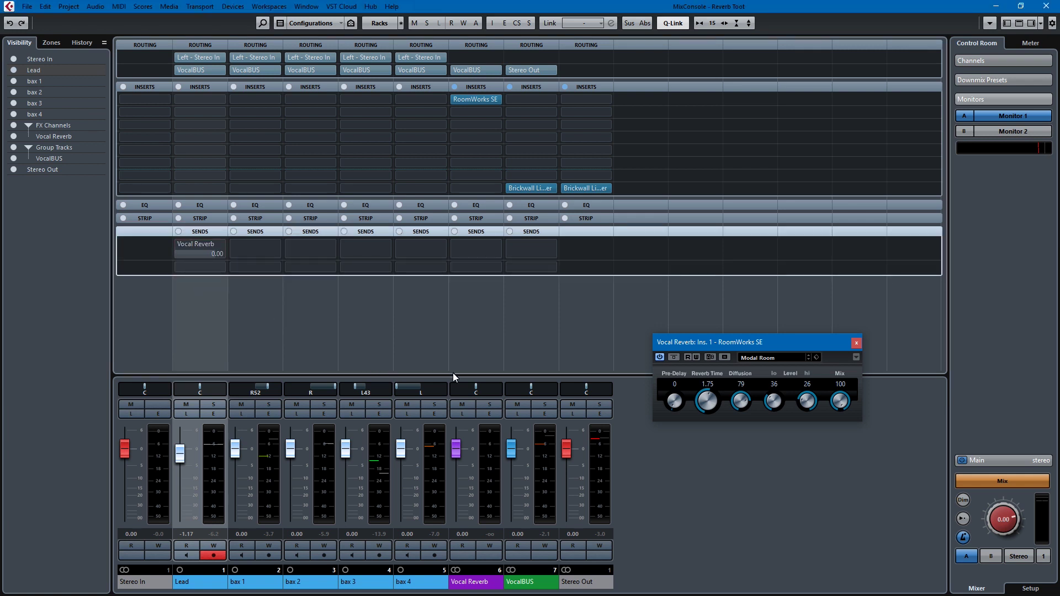
Step: Point the bax 1–4 sends to Vocal Reverb and activate all five sends at 0.00
{"action": "left_click", "coordinate": [412, 320]}
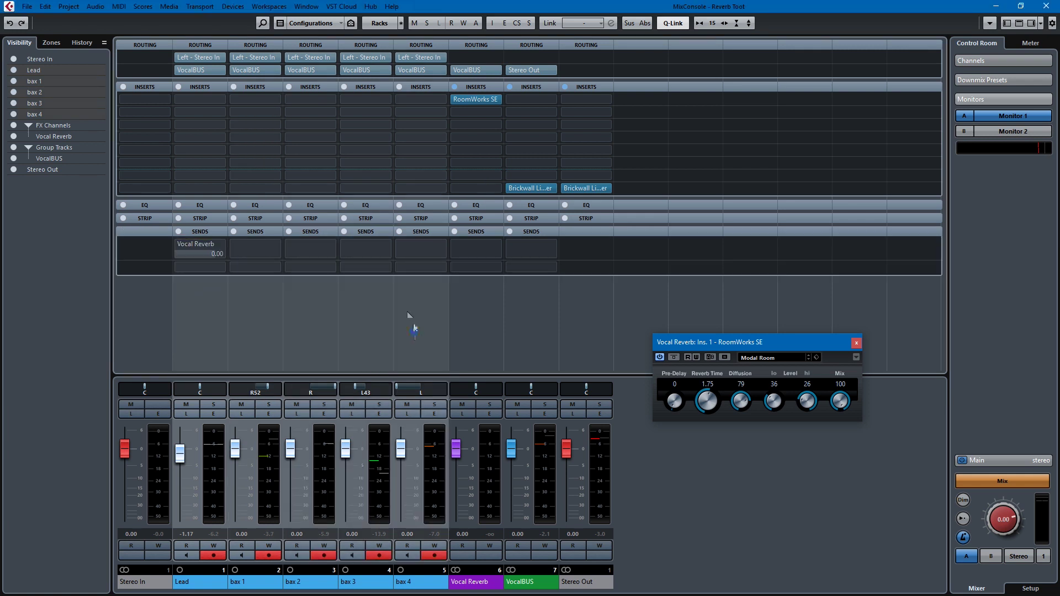
{"action": "left_click", "coordinate": [274, 251]}
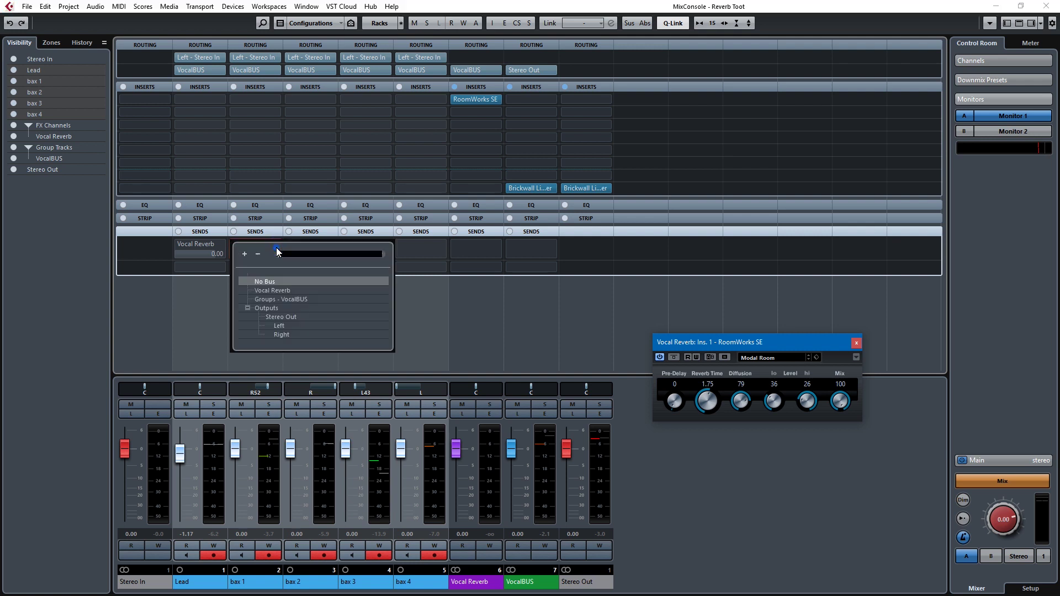
{"action": "left_click", "coordinate": [273, 290]}
{"action": "left_click", "coordinate": [285, 309]}
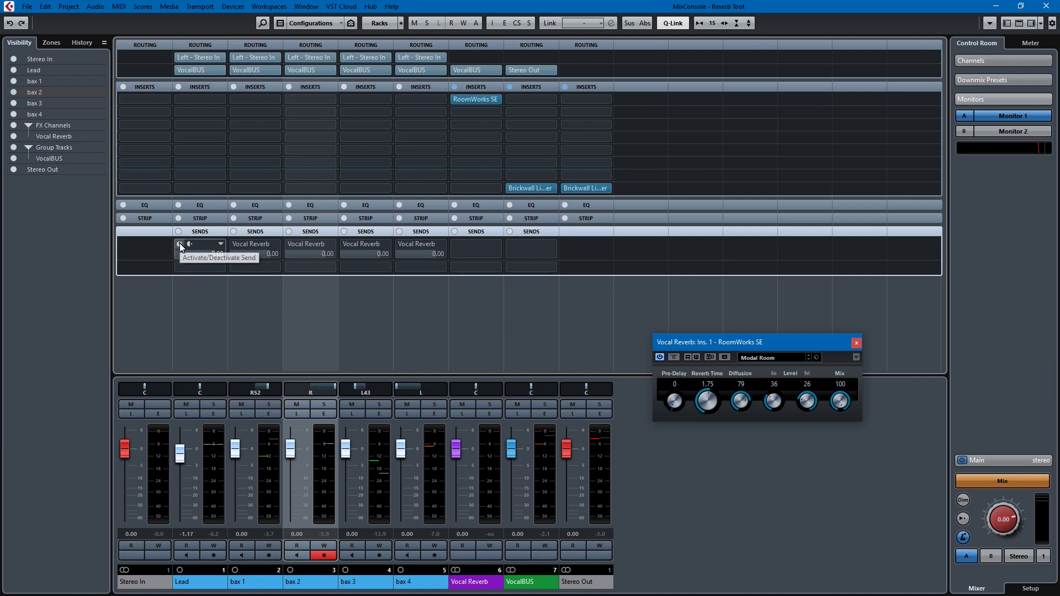
{"action": "left_click", "coordinate": [182, 307]}
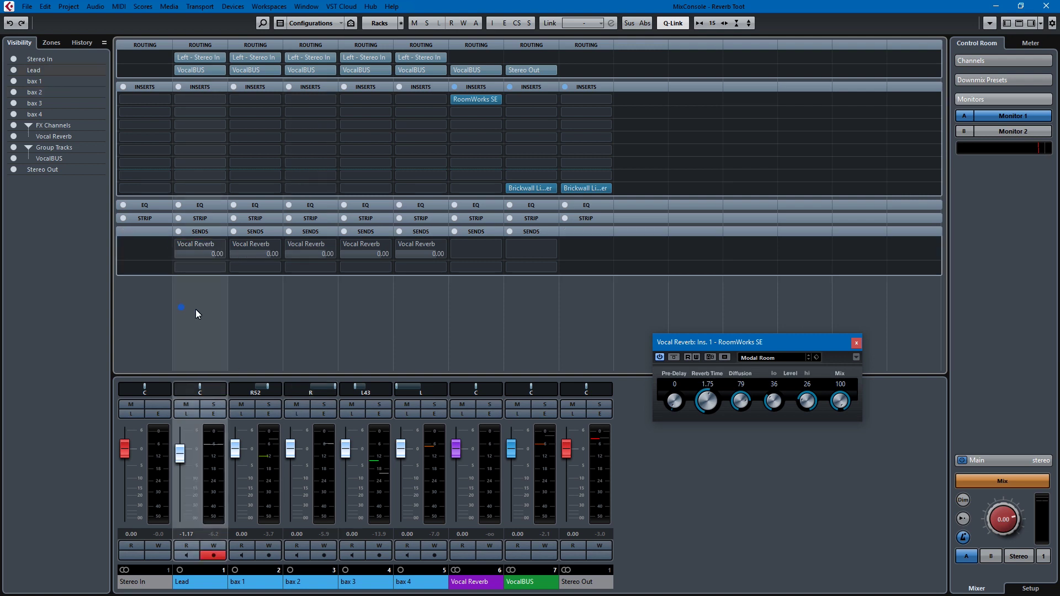
{"action": "left_click", "coordinate": [430, 316], "text": "shift"}
{"action": "left_click", "coordinate": [178, 244]}
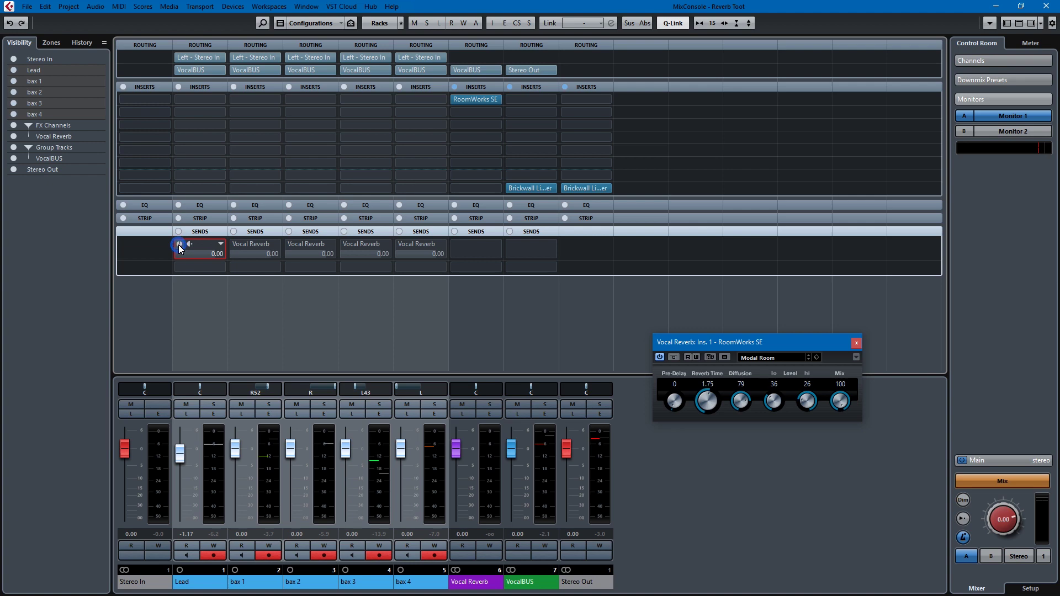
{"action": "left_click", "coordinate": [179, 244]}
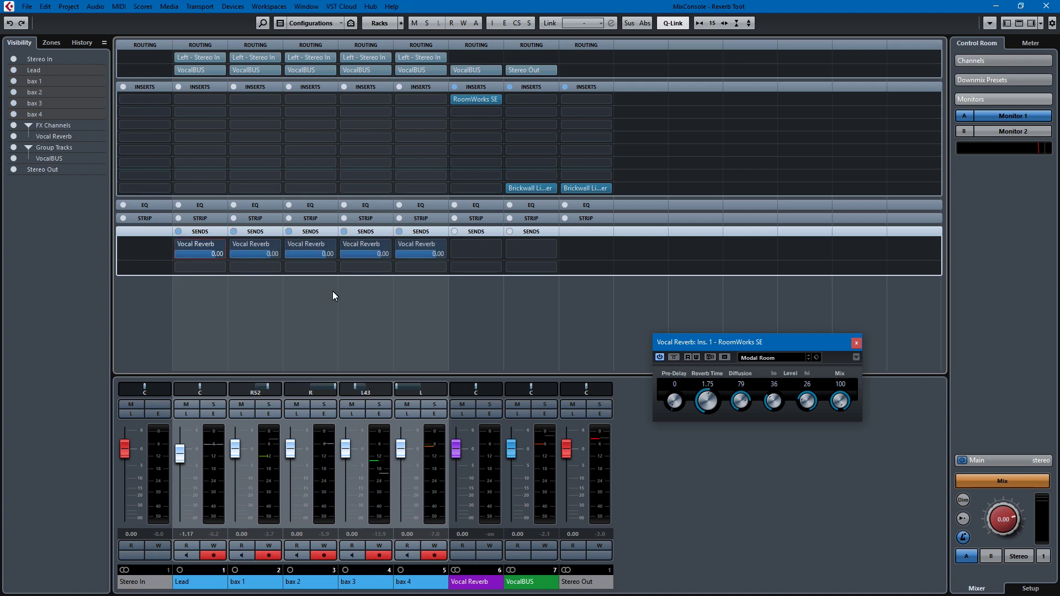
{"action": "key", "text": "F3"}
{"action": "key", "text": "space"}
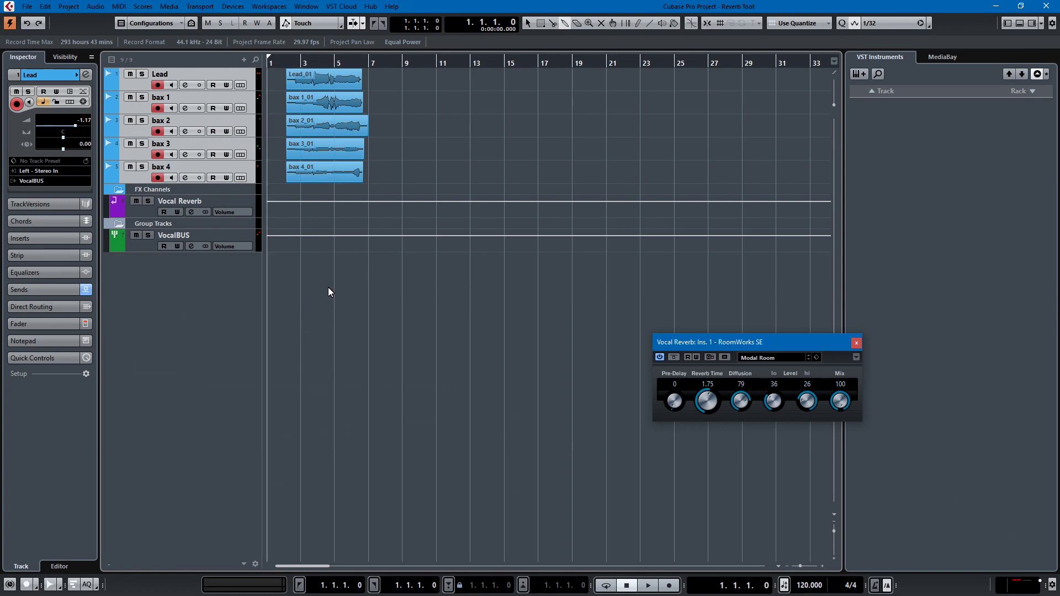
{"action": "key", "text": "space"}
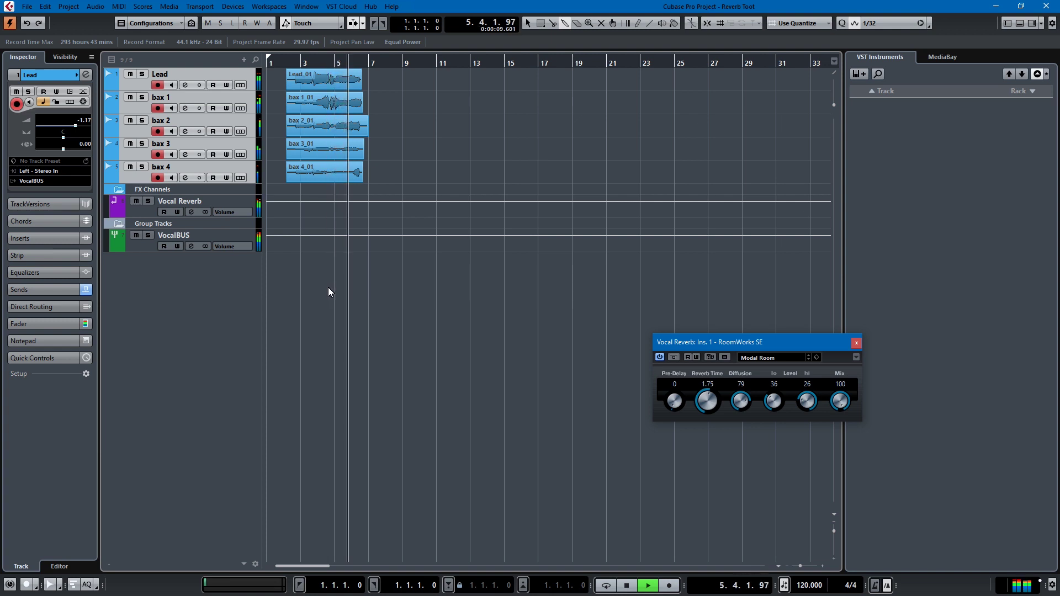
{"action": "key", "text": "space"}
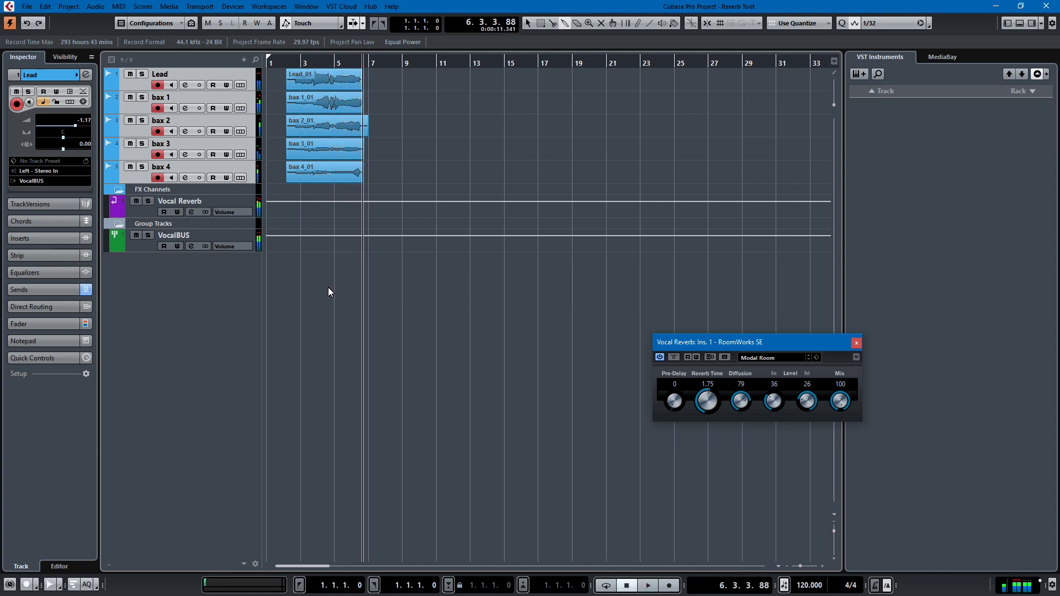
{"action": "key", "text": "Escape"}
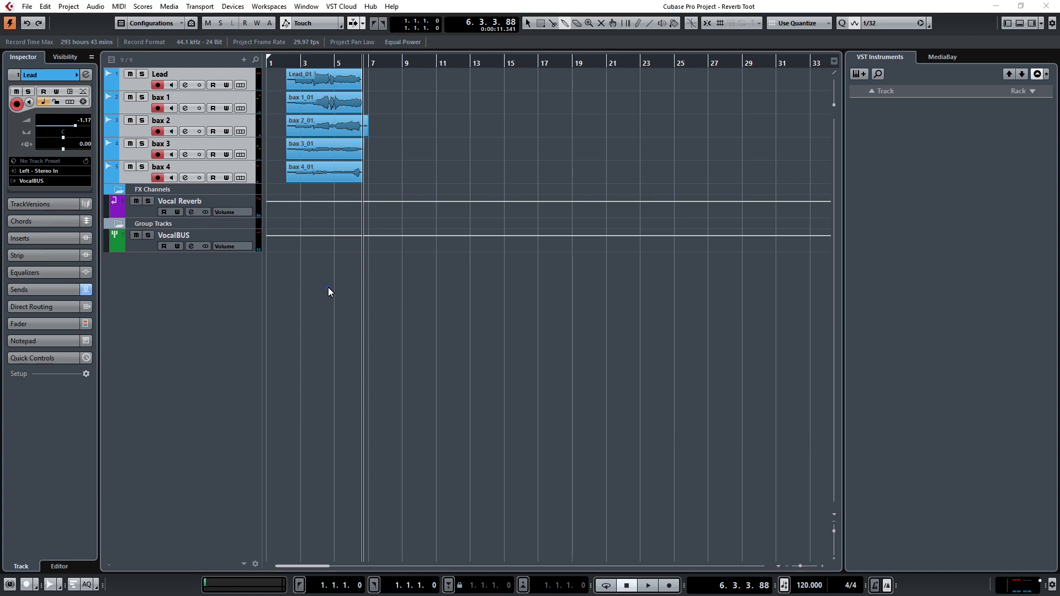
{"action": "key", "text": "e"}
{"action": "key", "text": "F3"}
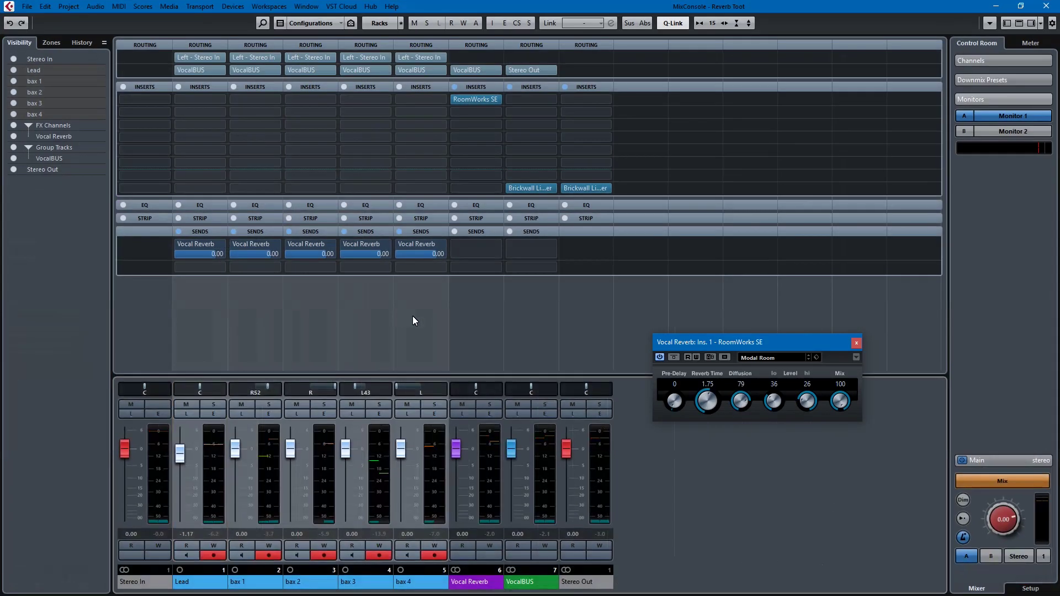
{"action": "left_click", "coordinate": [856, 343]}
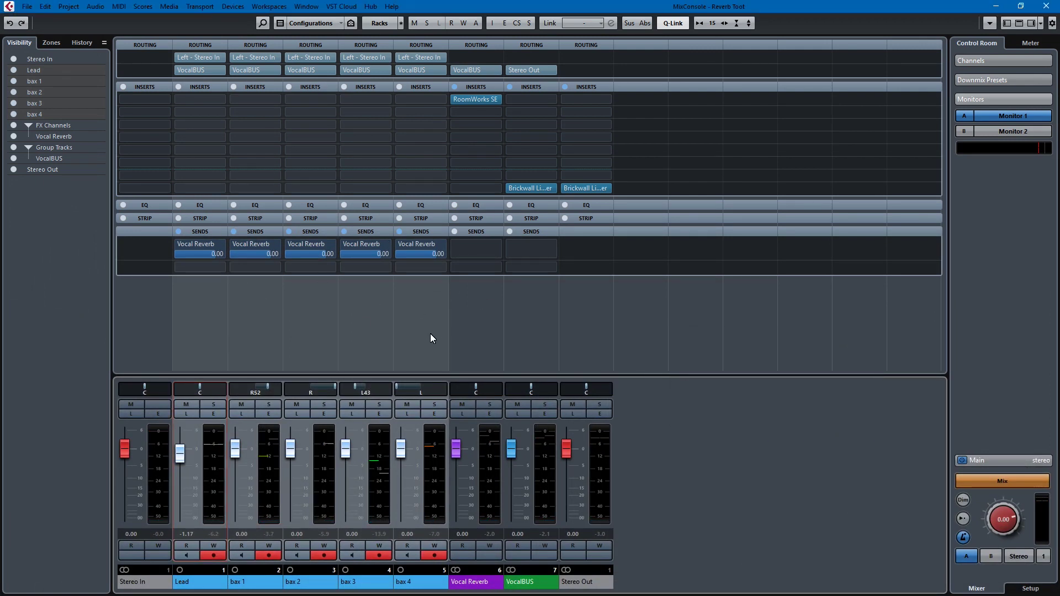
Step: Drag the bax 1–4 Vocal Reverb sends to -3.66 and Lead's send to -7.51
{"action": "left_click", "coordinate": [262, 326]}
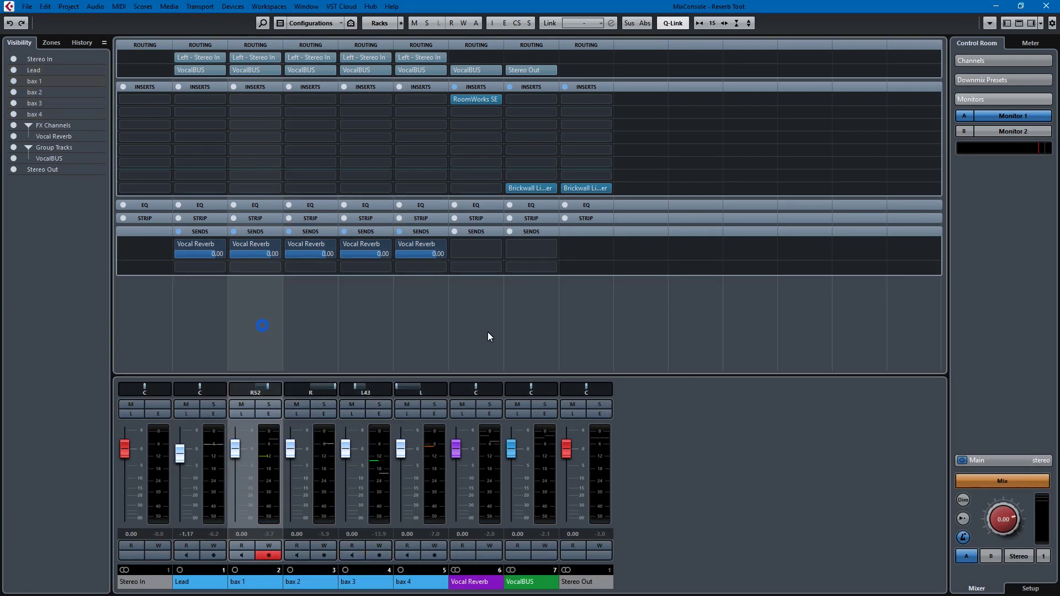
{"action": "left_click", "coordinate": [418, 323], "text": "shift"}
{"action": "left_click_drag", "start_coordinate": [267, 253], "coordinate": [257, 256]}
{"action": "left_click", "coordinate": [215, 309]}
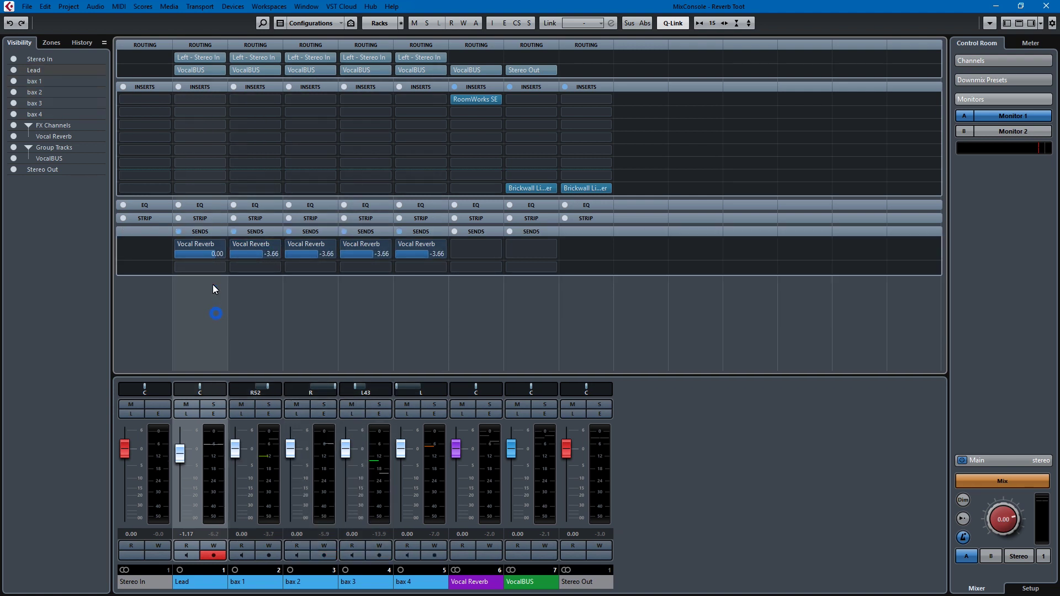
{"action": "left_click_drag", "start_coordinate": [213, 254], "coordinate": [198, 260]}
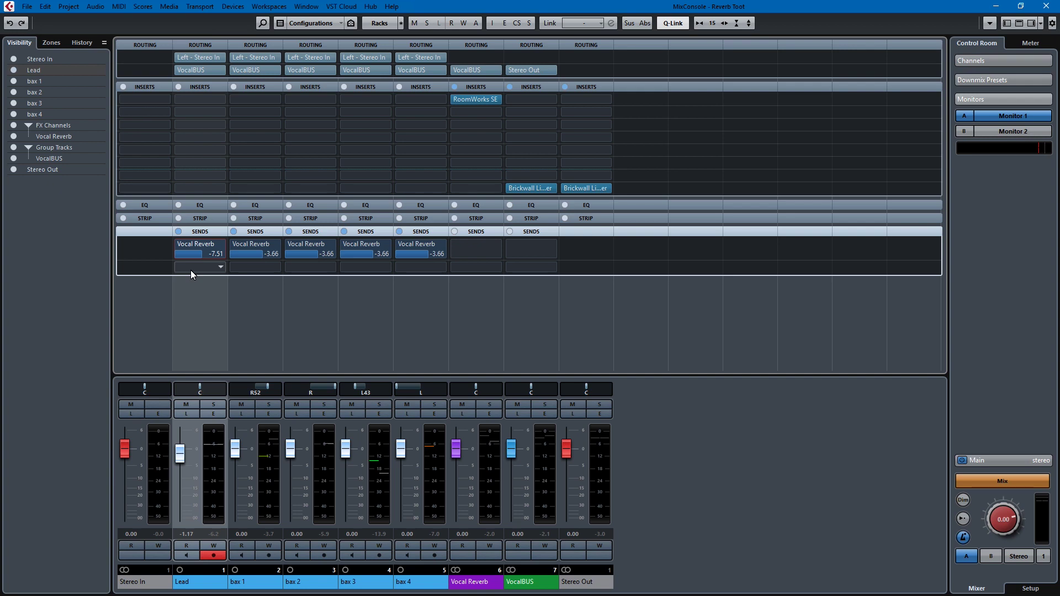
{"action": "key", "text": "F3"}
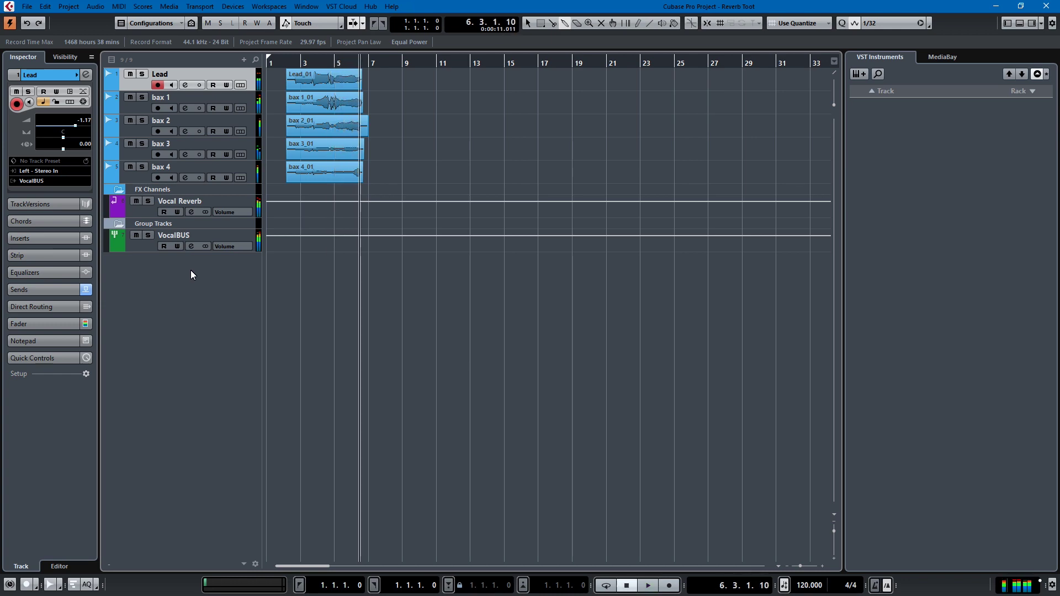
{"action": "key", "text": "F3"}
{"action": "key", "text": "space"}
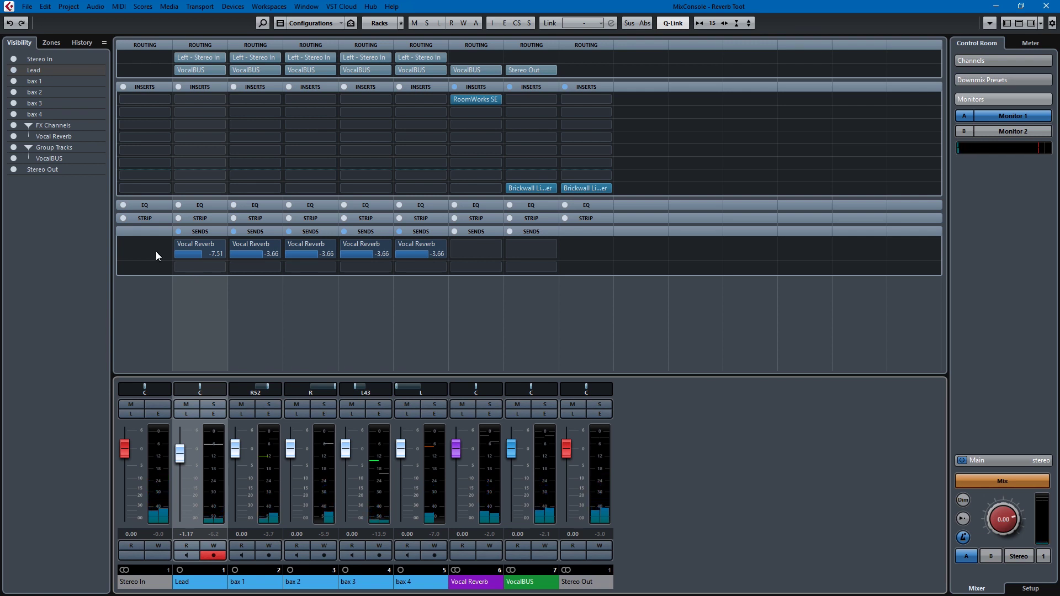
{"action": "left_click", "coordinate": [415, 326], "text": "shift"}
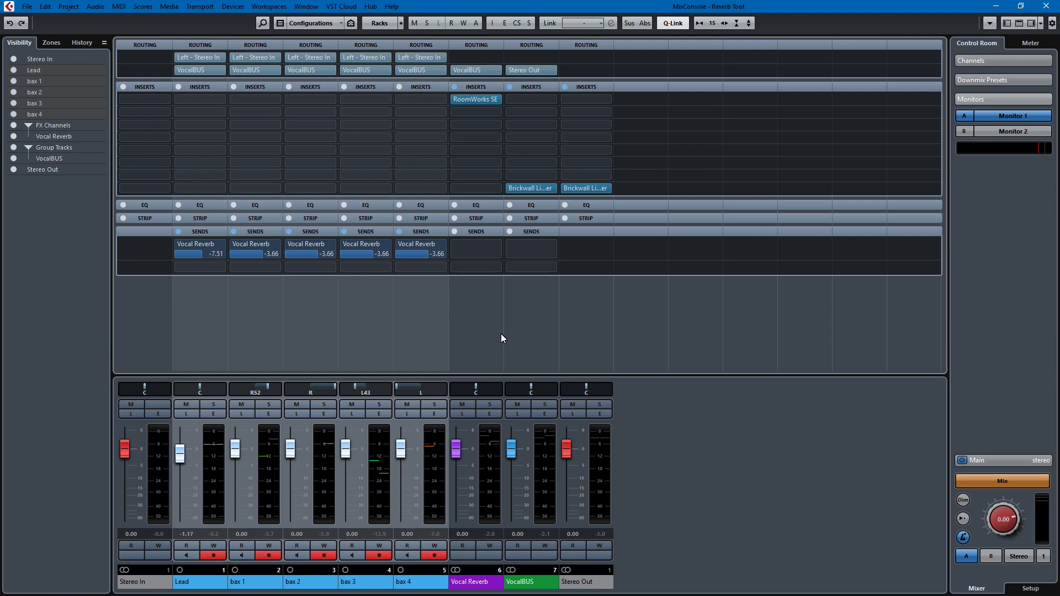
Step: Listen to the Vocal Reverb return alone during playback, then switch Listen off
{"action": "left_click", "coordinate": [462, 413]}
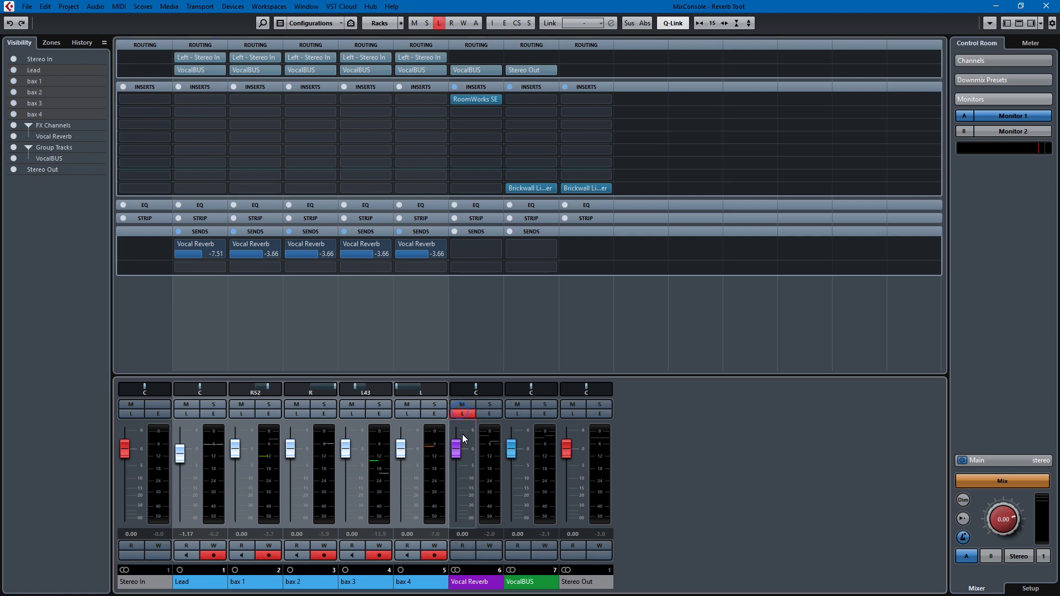
{"action": "key", "text": "F3"}
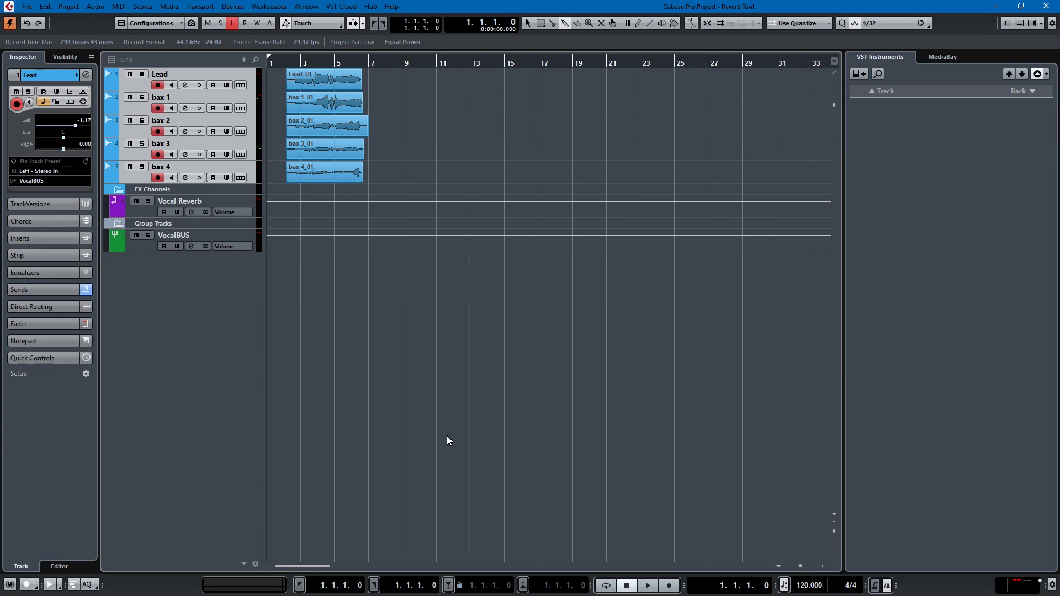
{"action": "key", "text": "space"}
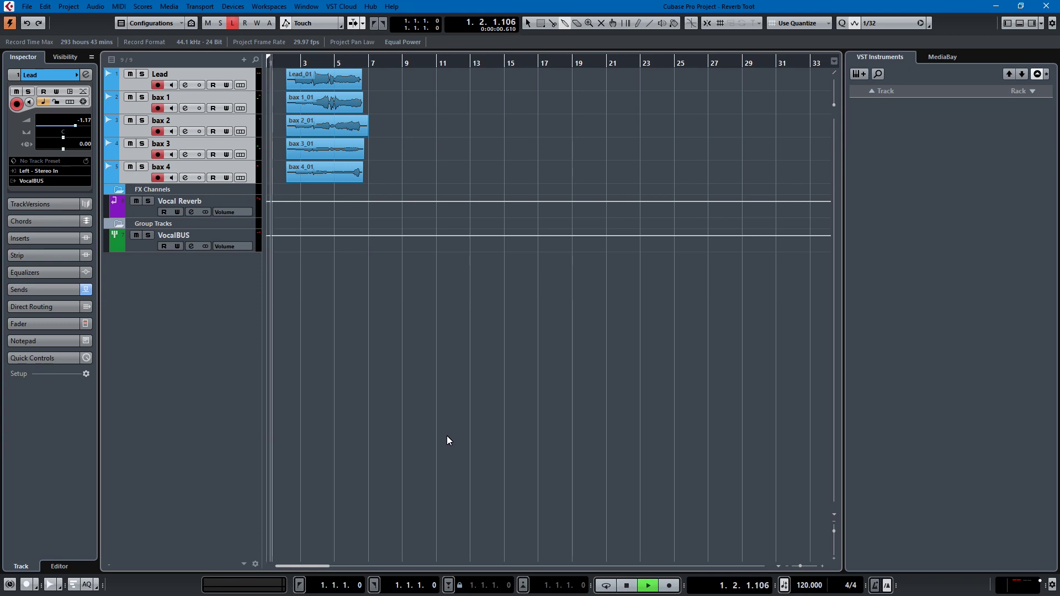
{"action": "key", "text": "F3"}
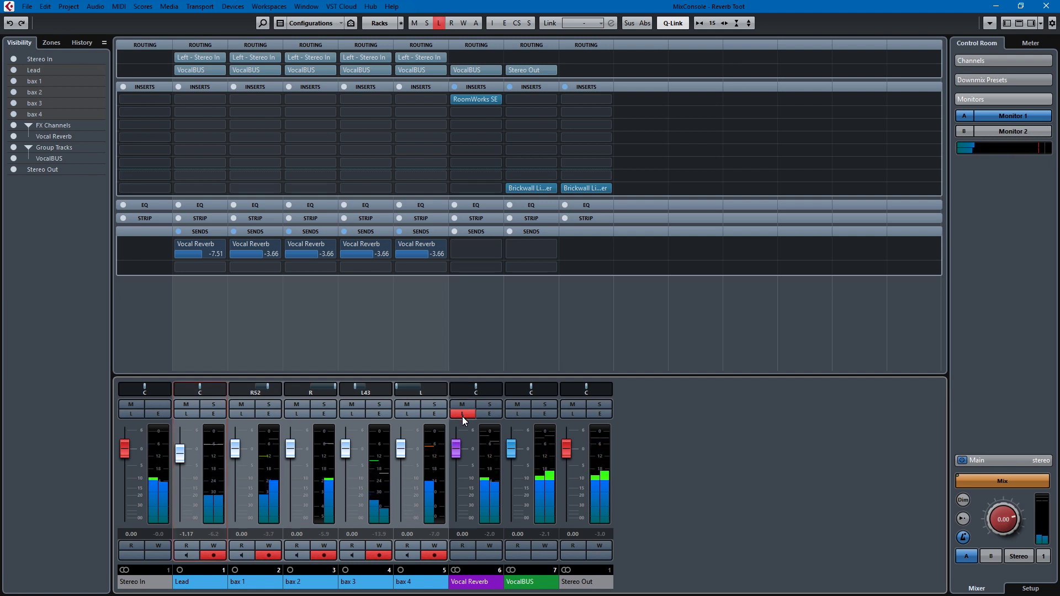
{"action": "left_click", "coordinate": [462, 415]}
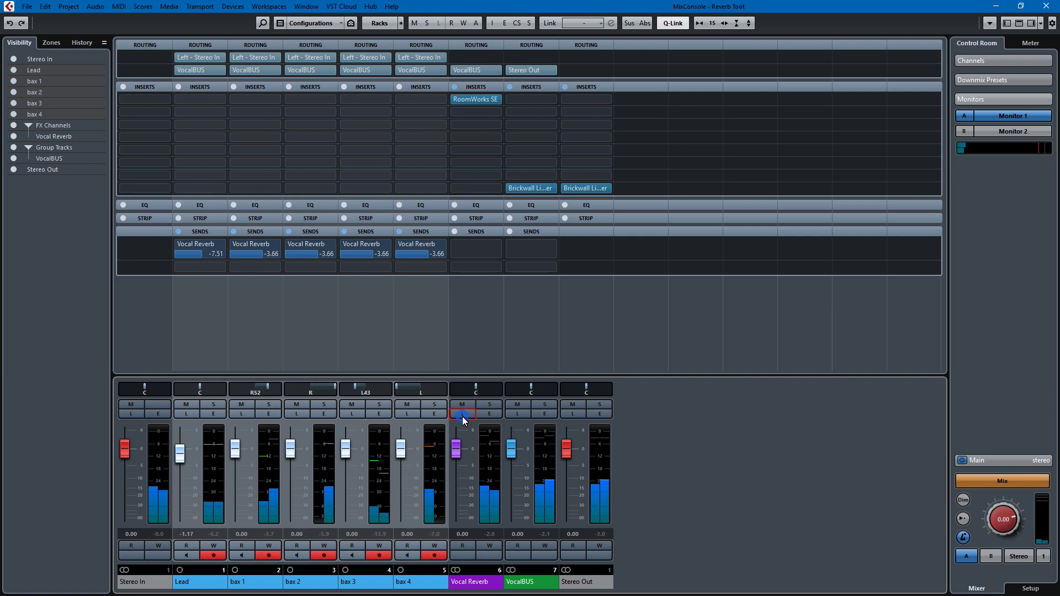
Step: Load the Bright Plate Reverb preset into Vocal Reverb's RoomWorks SE
{"action": "left_click", "coordinate": [473, 98]}
{"action": "left_click", "coordinate": [766, 358]}
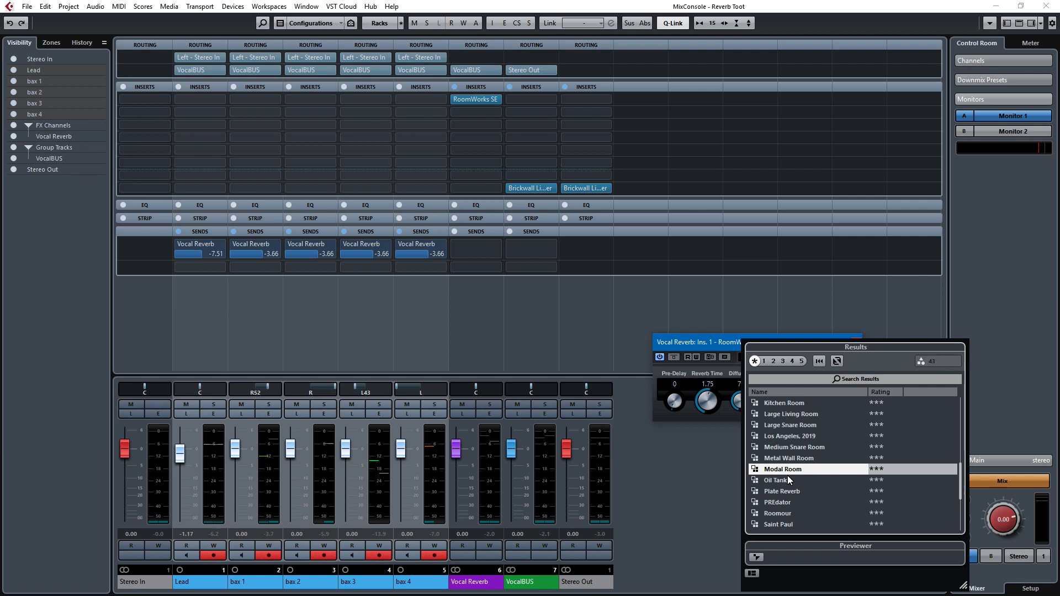
{"action": "scroll", "coordinate": [787, 475], "scroll_direction": "up", "scroll_amount": 8}
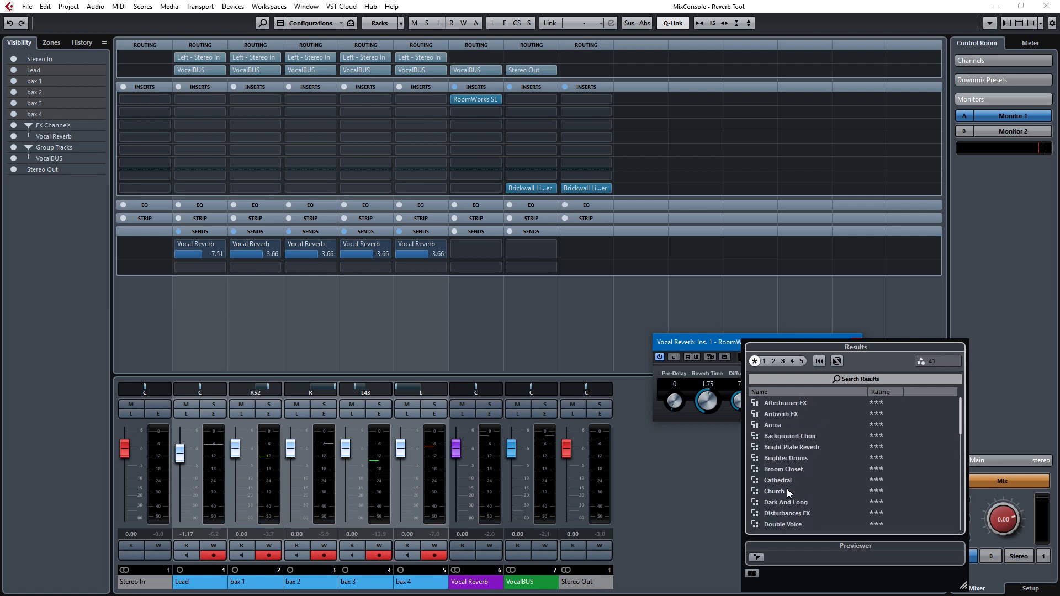
{"action": "double_click", "coordinate": [797, 448]}
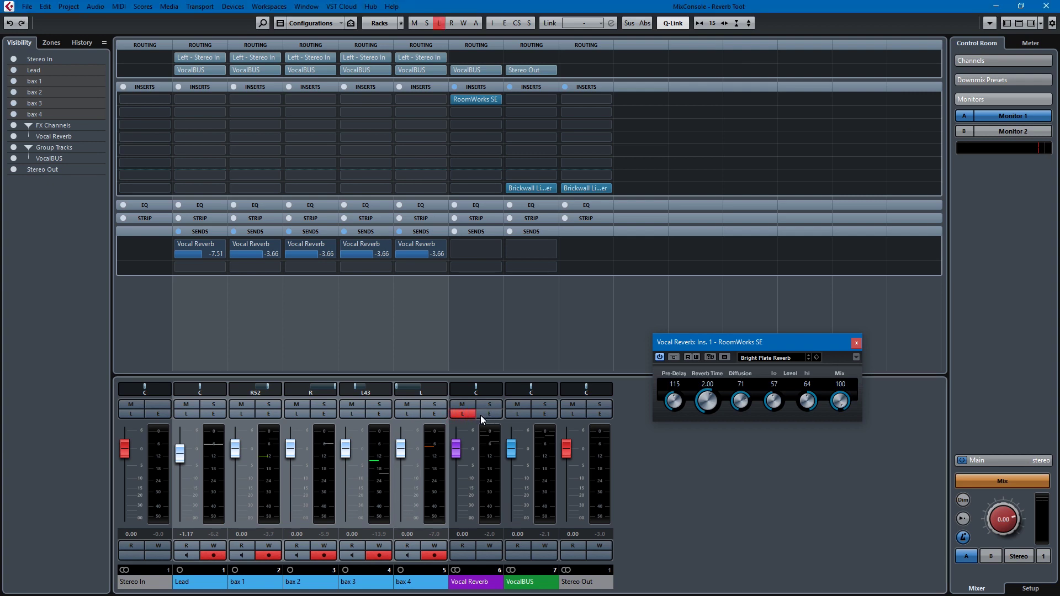
Step: Play the project from the start to audition the Bright Plate Reverb preset
{"action": "key", "text": "F3"}
{"action": "key", "text": "Home"}
{"action": "key", "text": "space"}
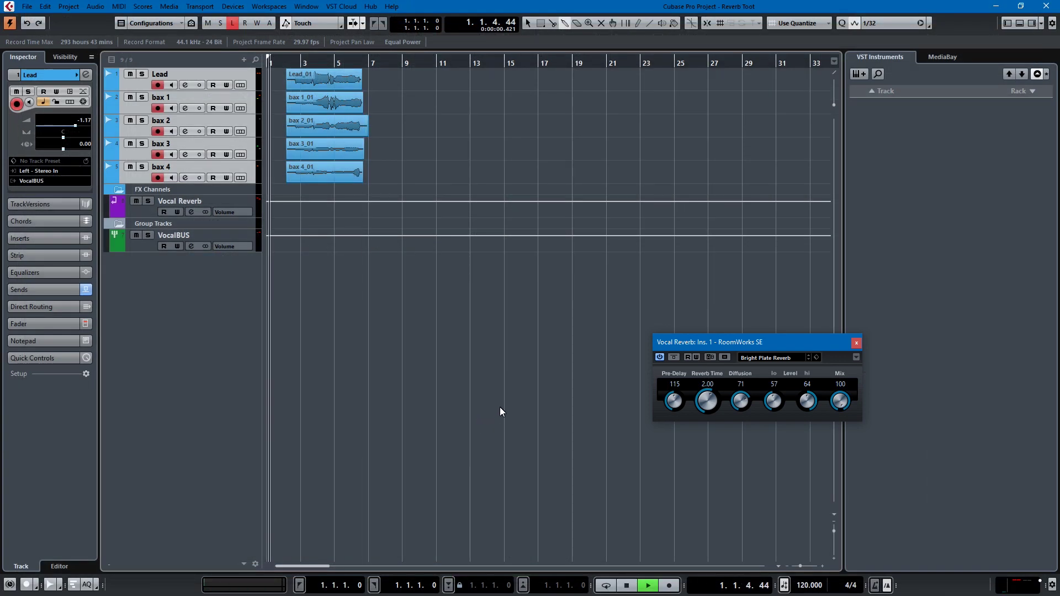
{"action": "key", "text": "F3"}
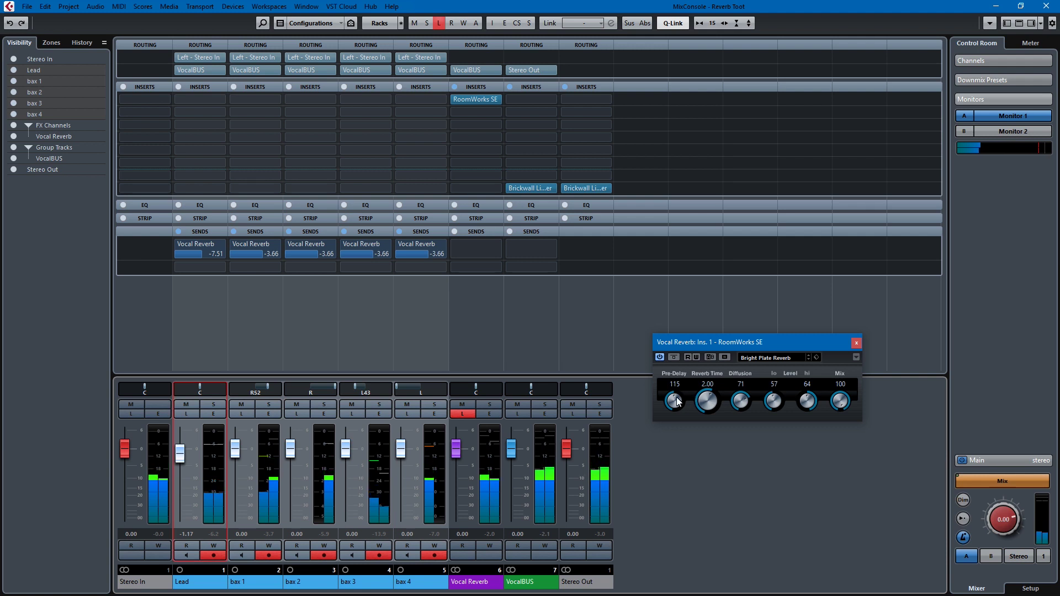
Step: Turn off Listen on the Vocal Reverb channel so the full mix plays again
{"action": "left_click", "coordinate": [463, 409]}
{"action": "left_click", "coordinate": [465, 413]}
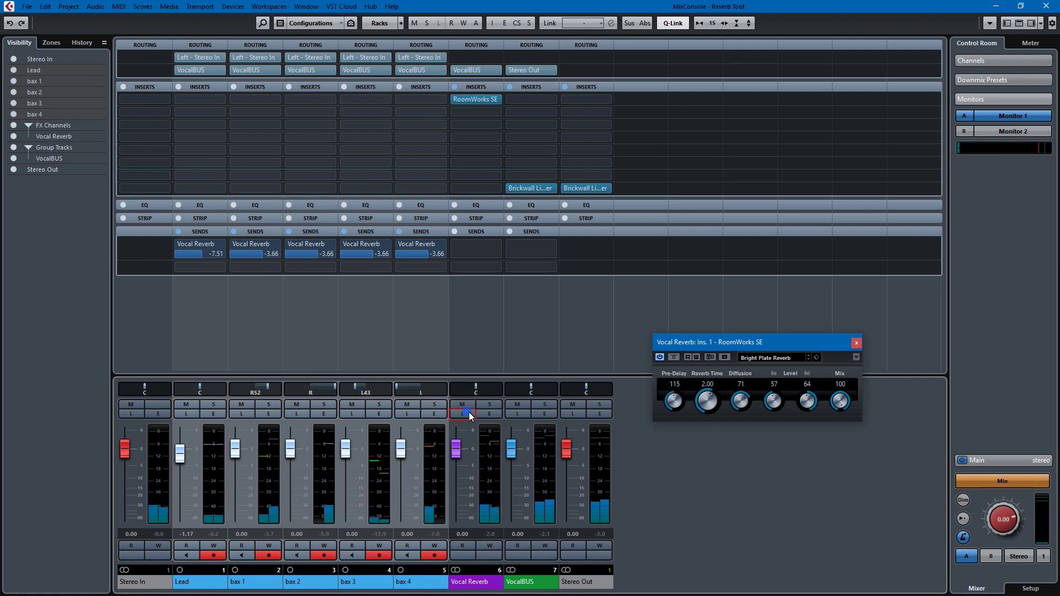